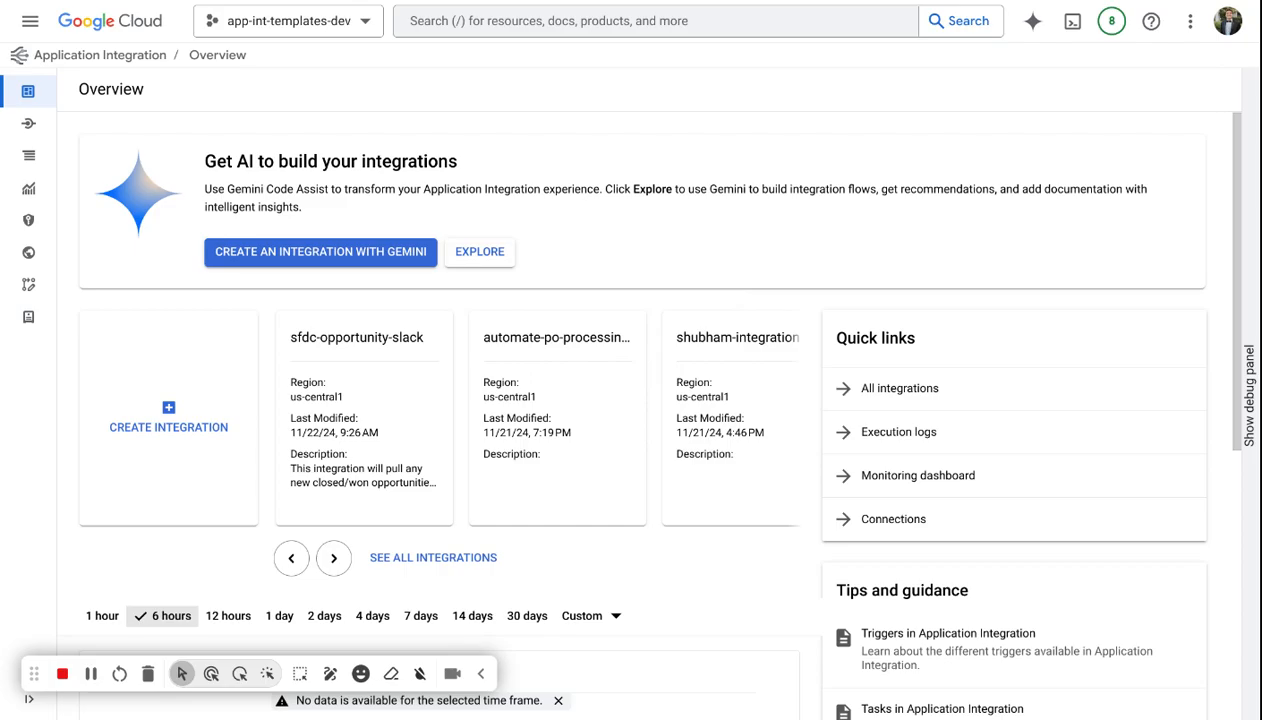
Generate an integration with Gemini from a prompt: new Salesforce opportunity over 10,000 needs approval from the approver's e-mail, then data goes to BigQuery opportunities table.
left_click(306, 254)
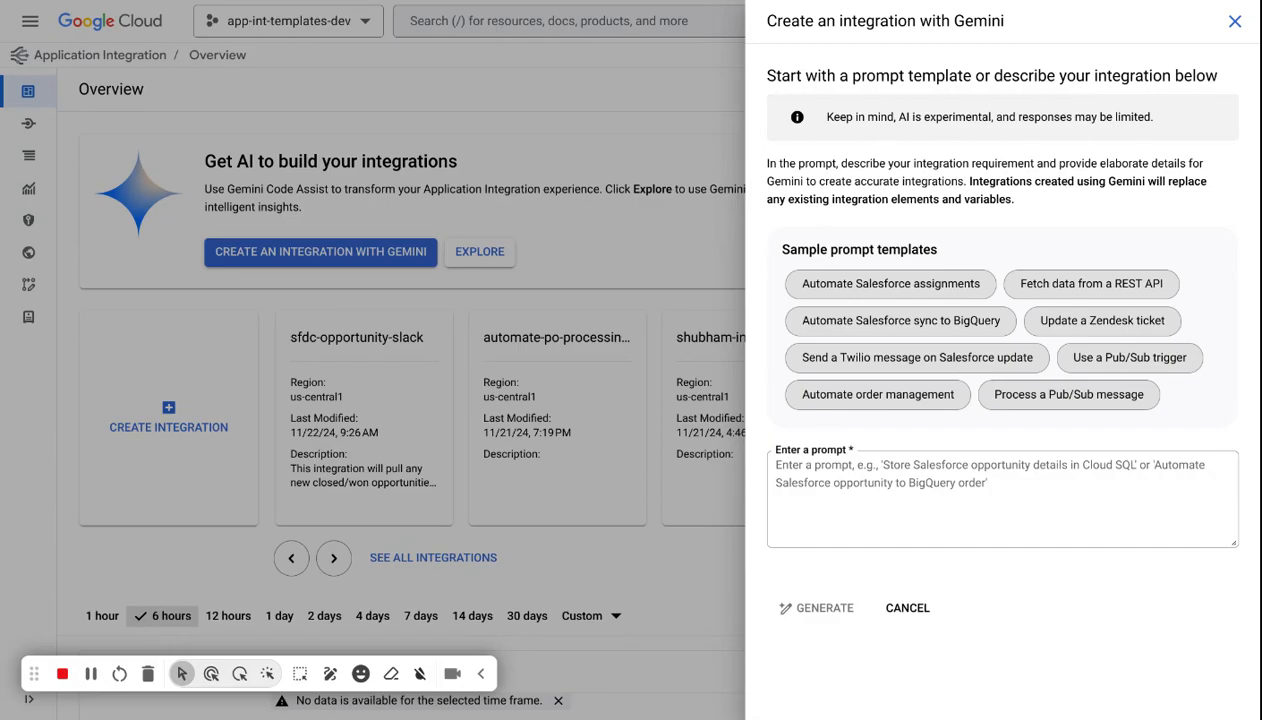
left_click(808, 482)
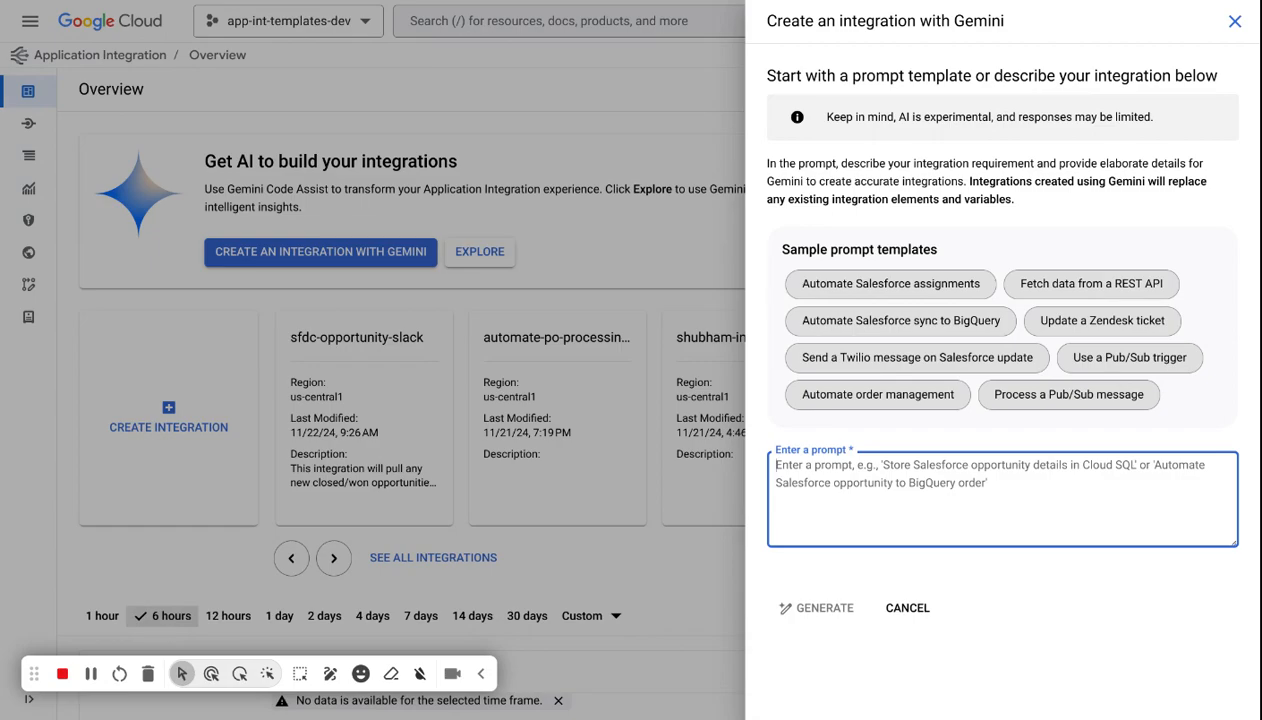
type("W")
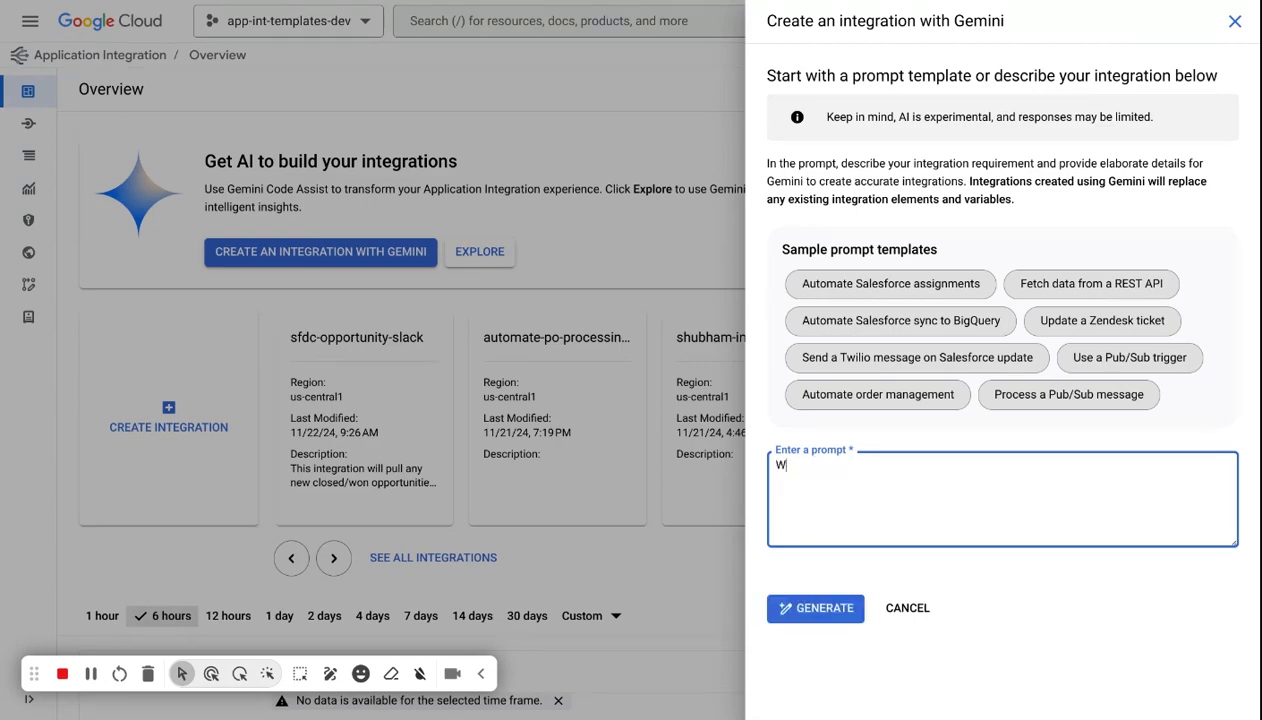
type("hen a new Salesforce o")
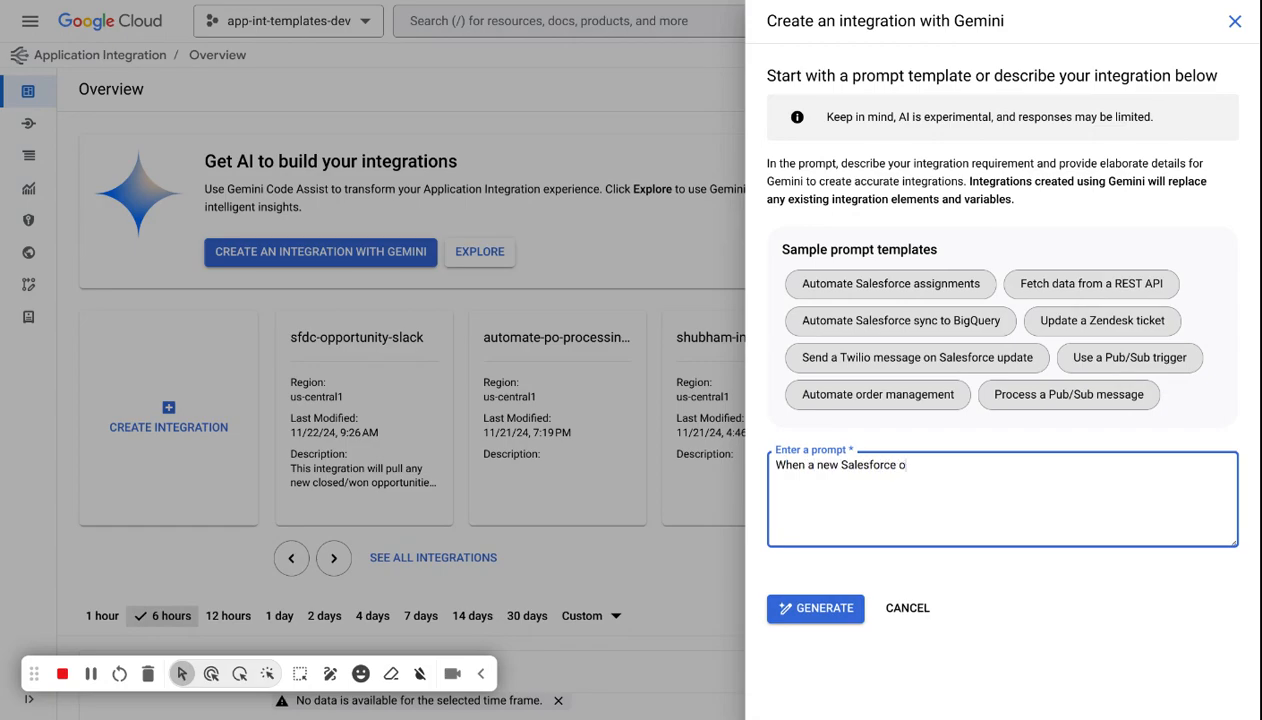
type("pportunity is created, check if the amou")
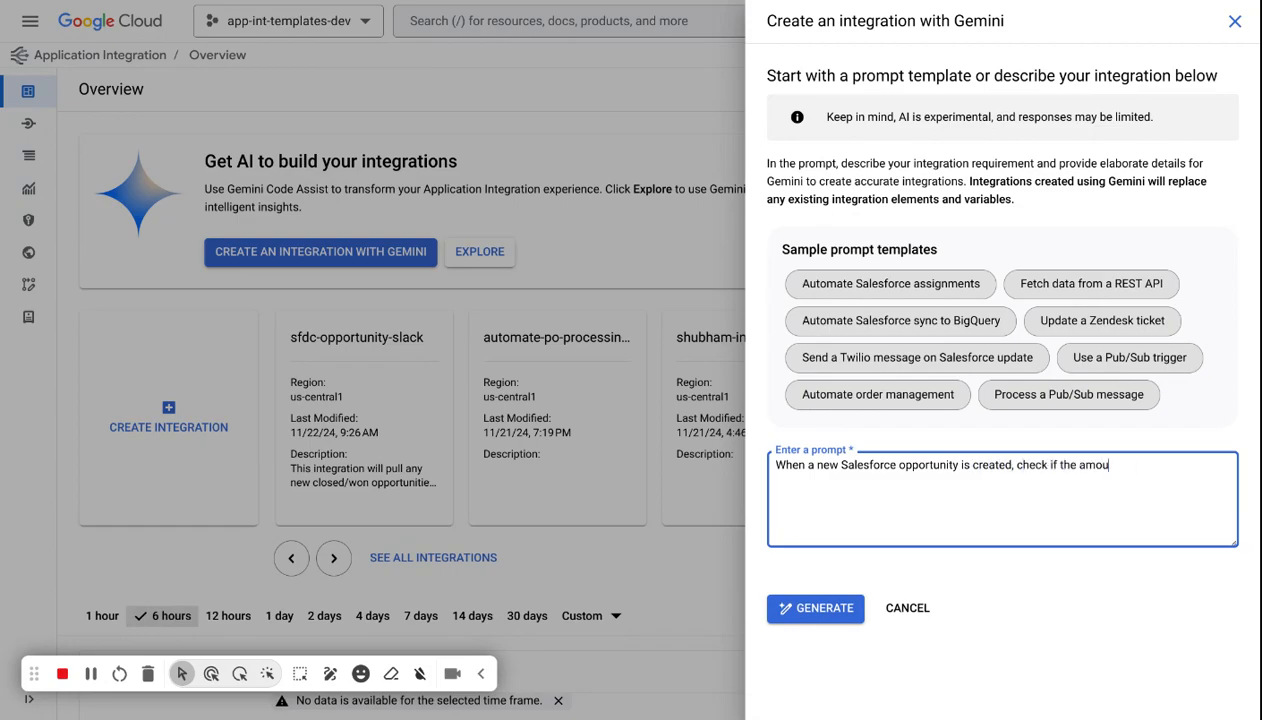
type("nt is greater then 10,000")
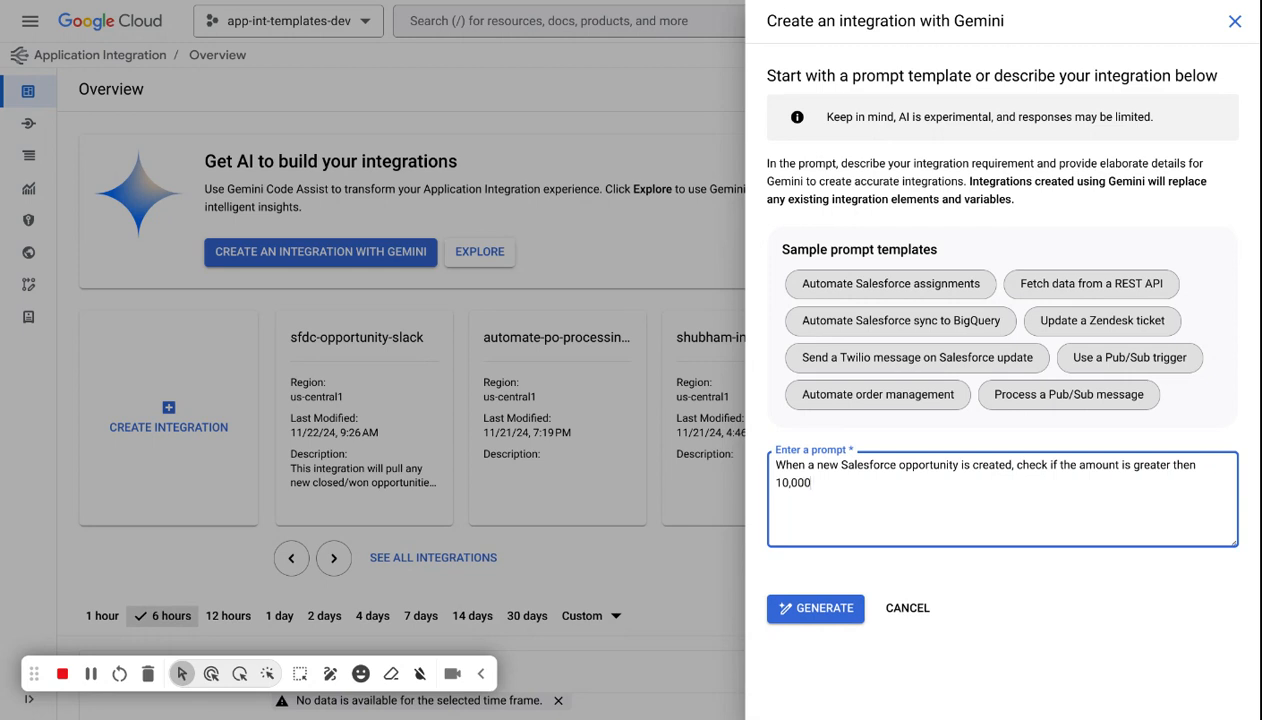
type(" - if yes send")
type(" me")
key("BackSpace")
key("BackSpace")
type("an approval request")
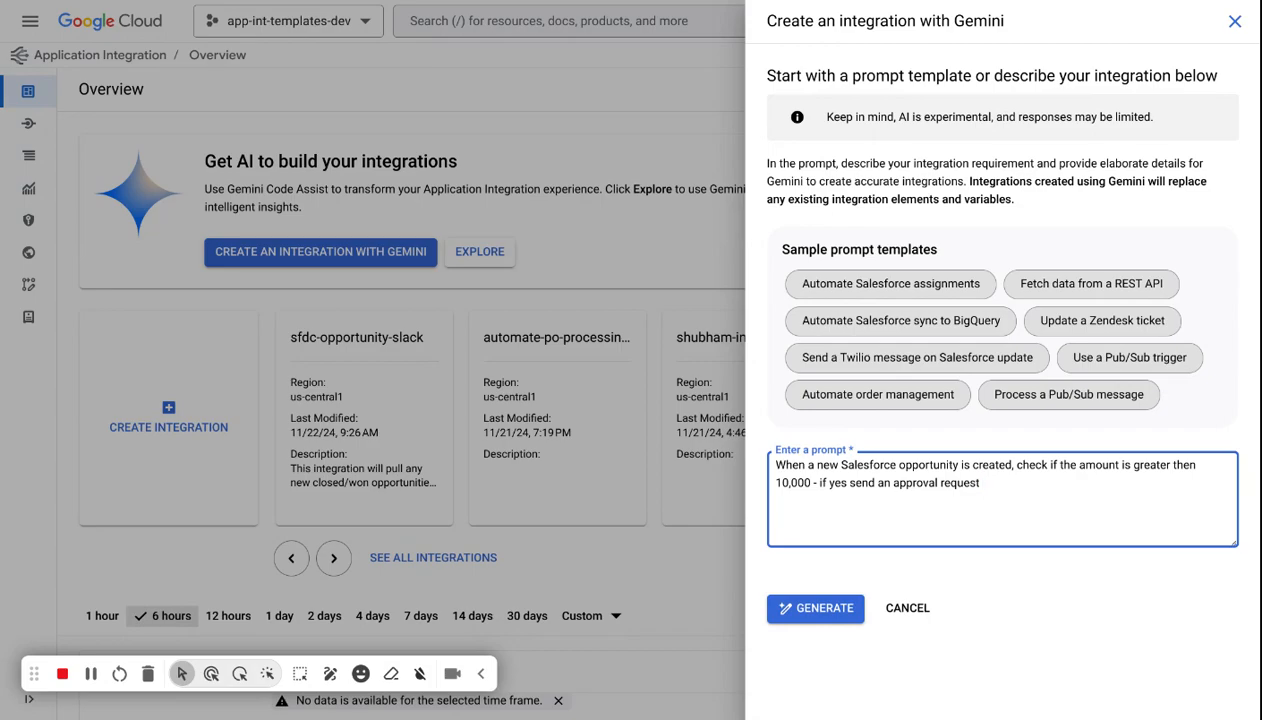
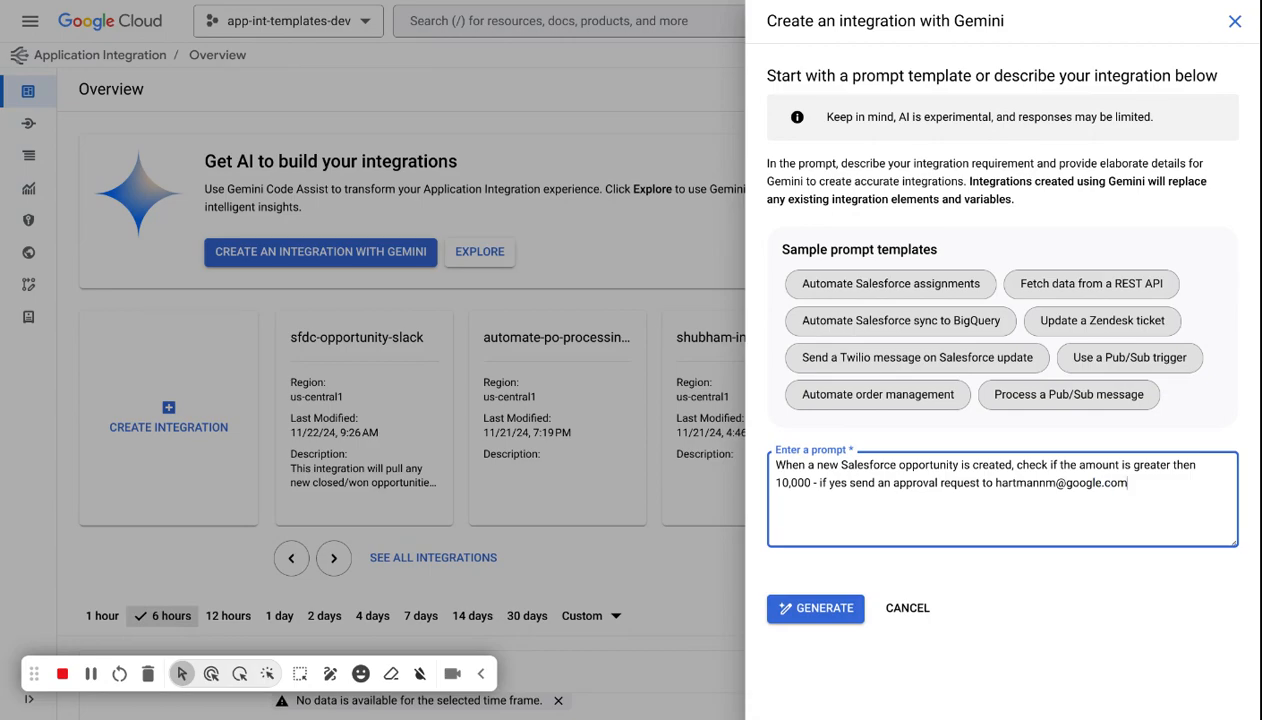
type(". Send the data t")
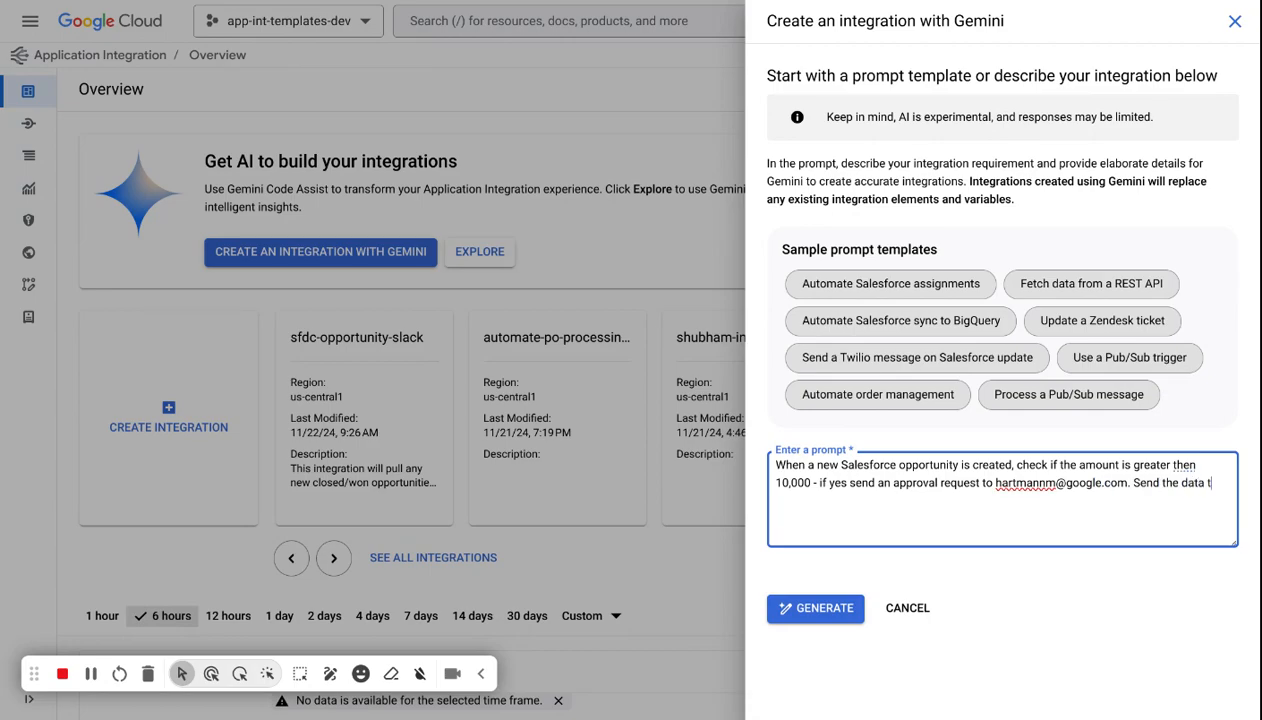
type("o the BigQuery opportunities table")
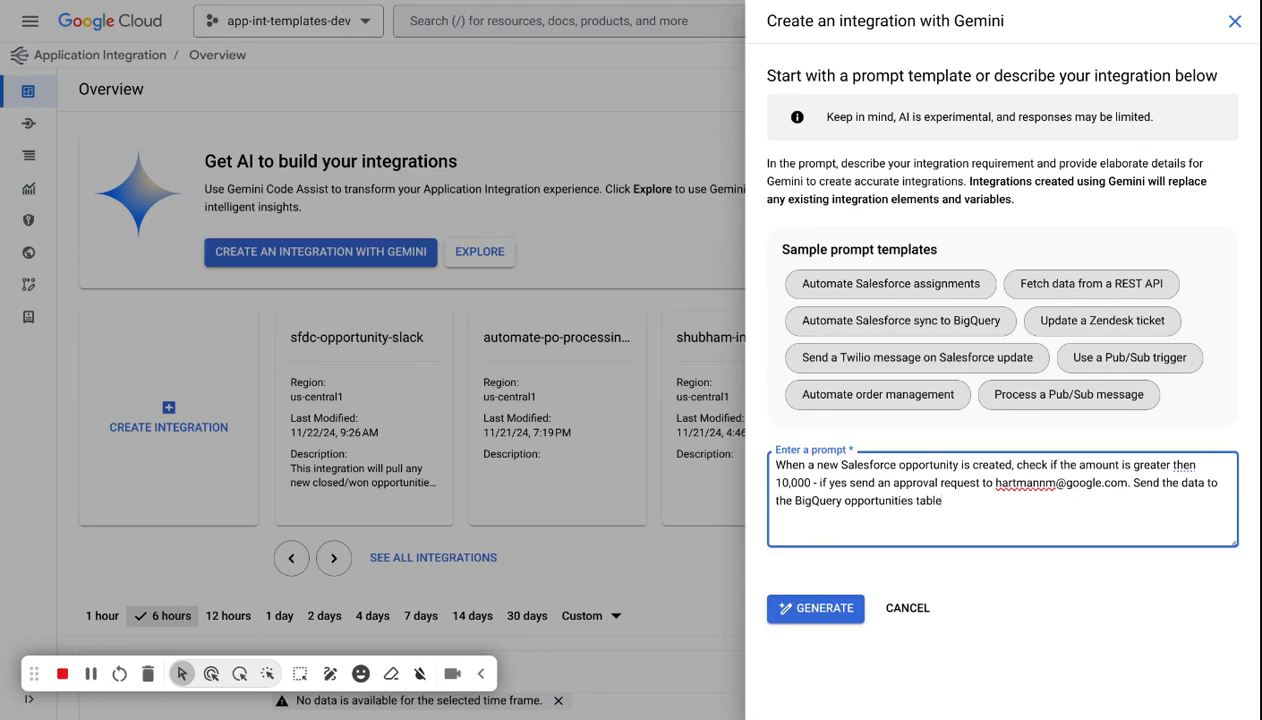
left_click(797, 617)
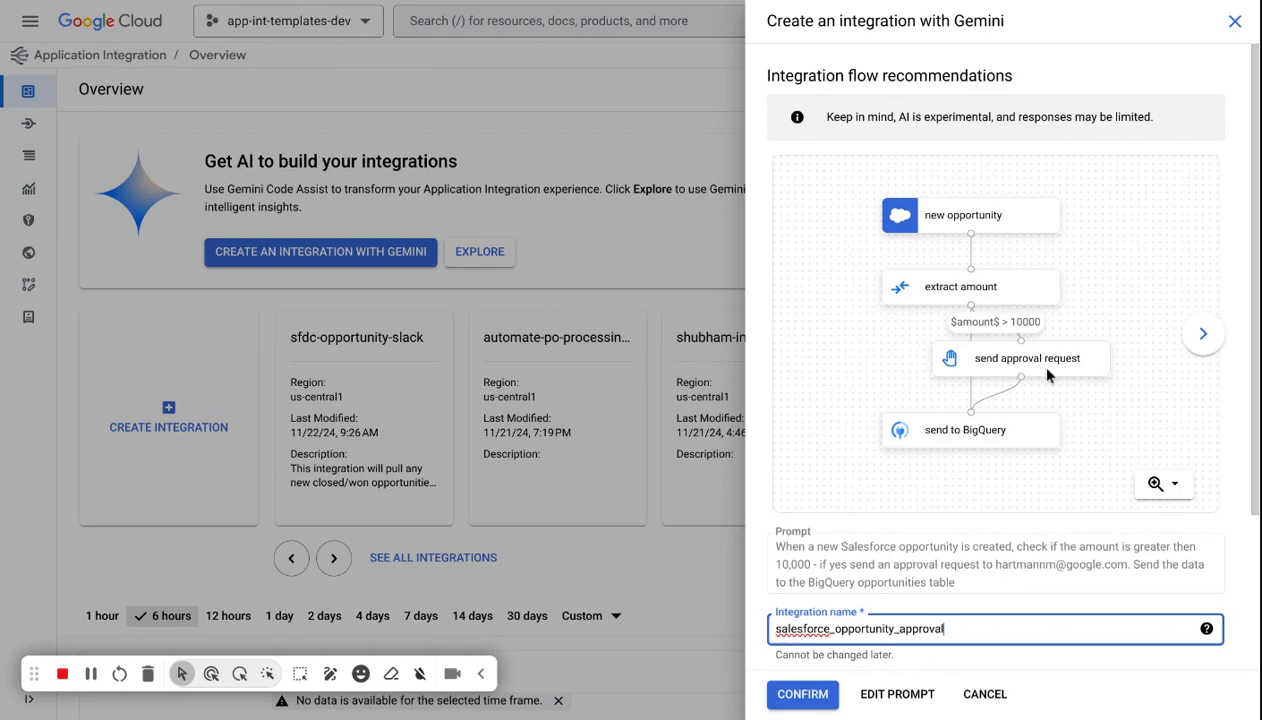
Name the recommended integration salesforce_opportunity_bq_demo and confirm the generated flow.
left_click(1203, 333)
left_click(790, 337)
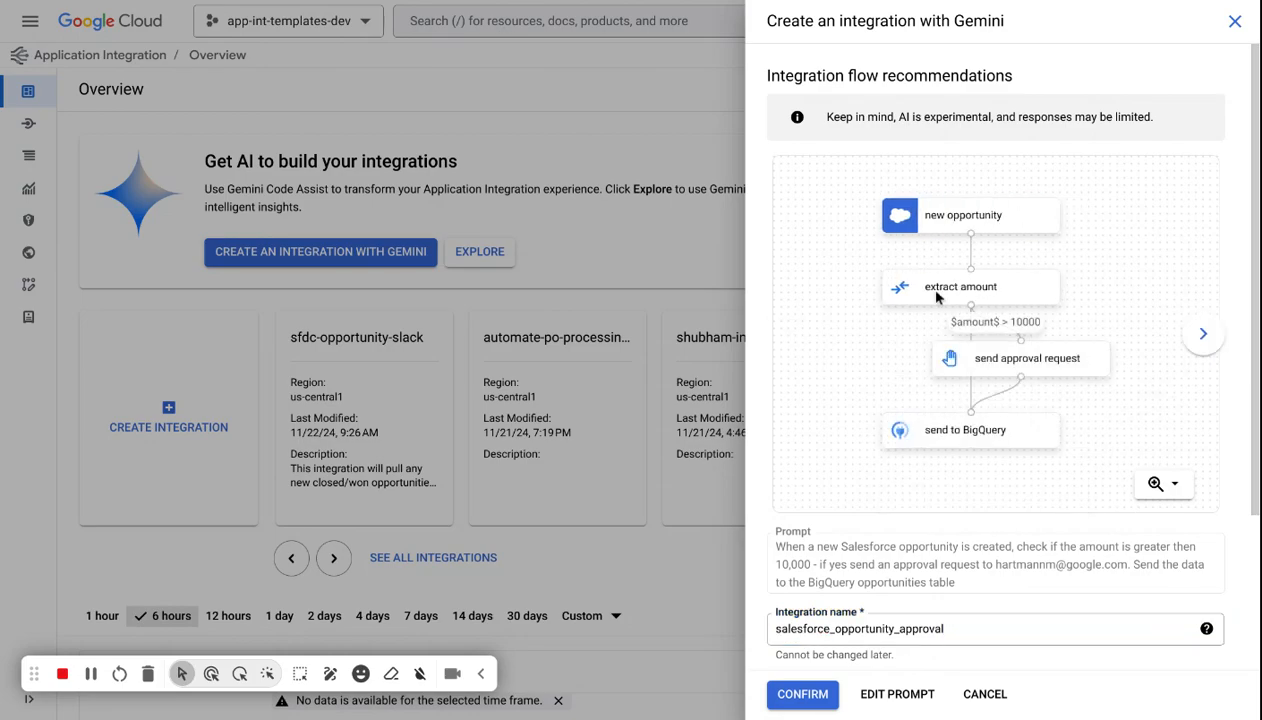
double_click(919, 626)
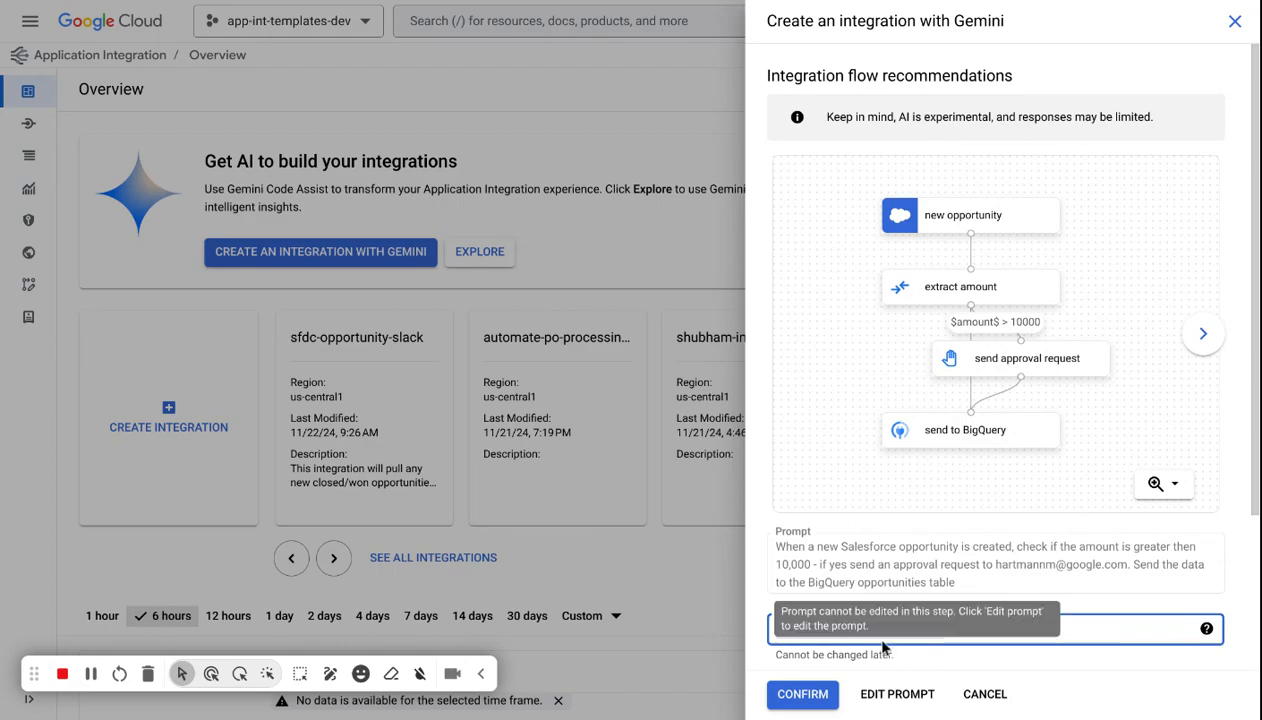
left_click(1100, 622)
key("BackSpace")
key("BackSpace")
key("BackSpace")
key("BackSpace")
key("BackSpace")
key("BackSpace")
key("BackSpace")
key("BackSpace")
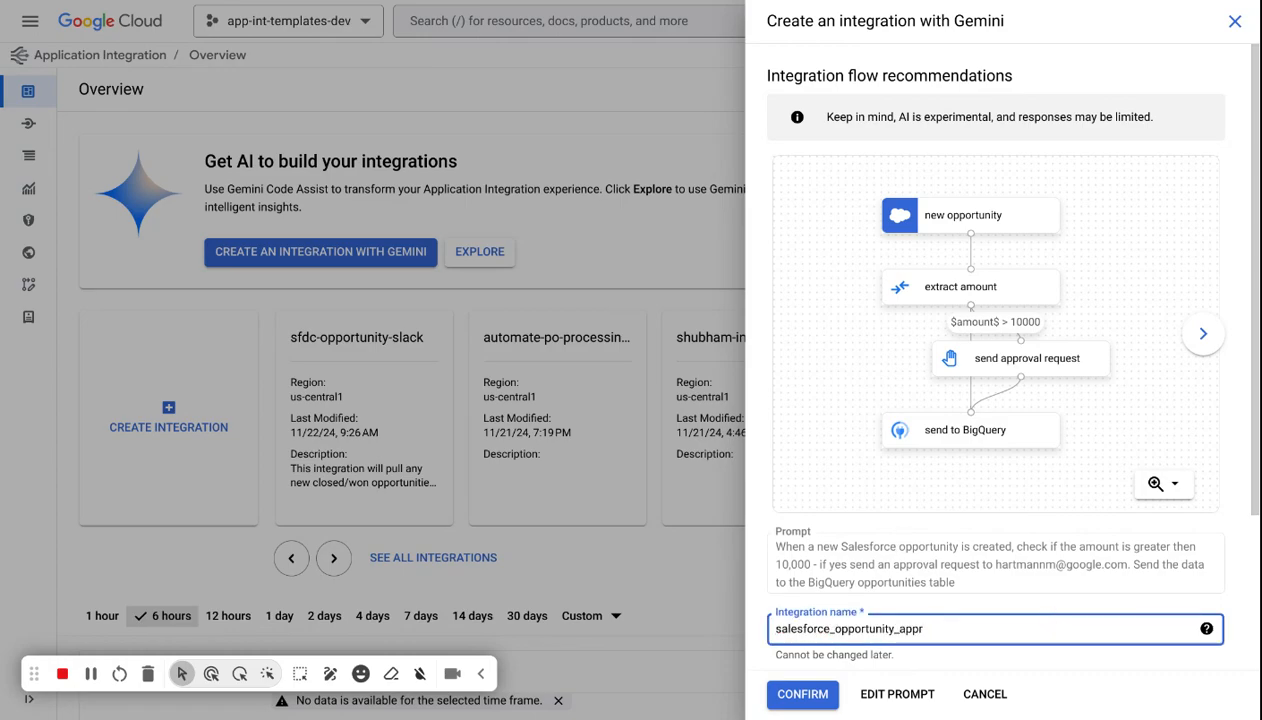
type("demo")
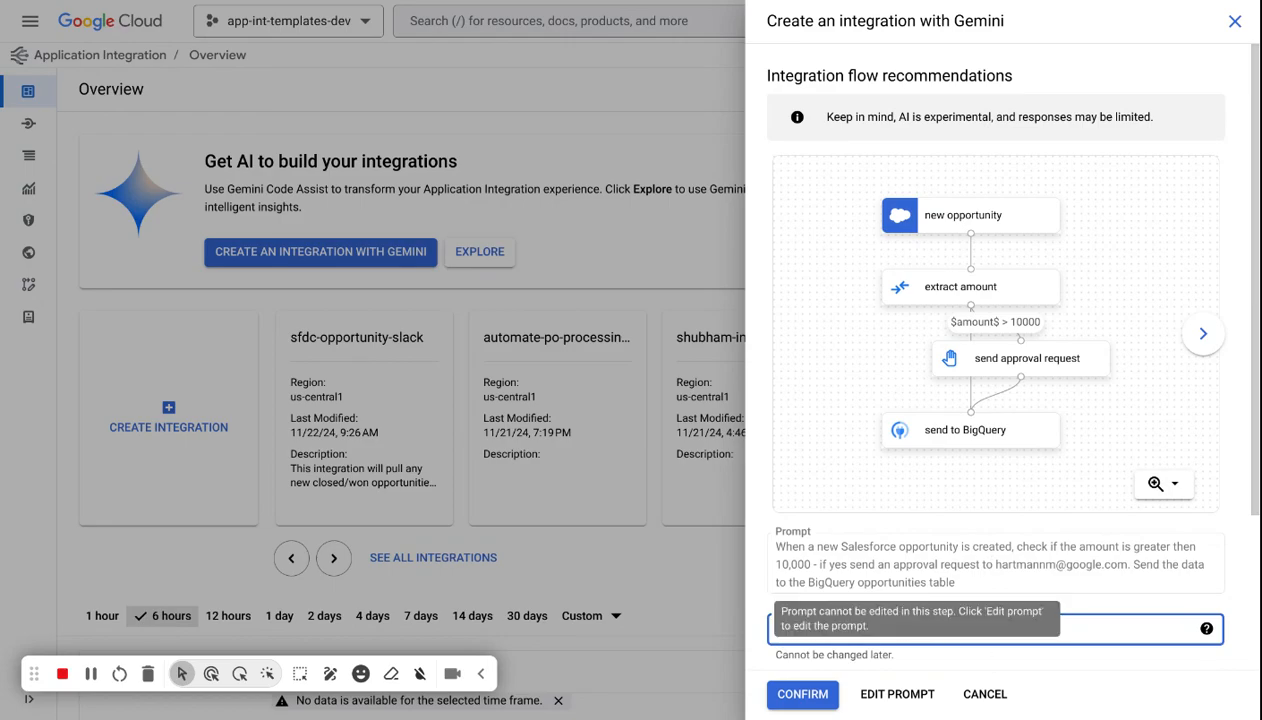
key("Left")
key("Left")
key("Left")
key("Left")
type("bq_")
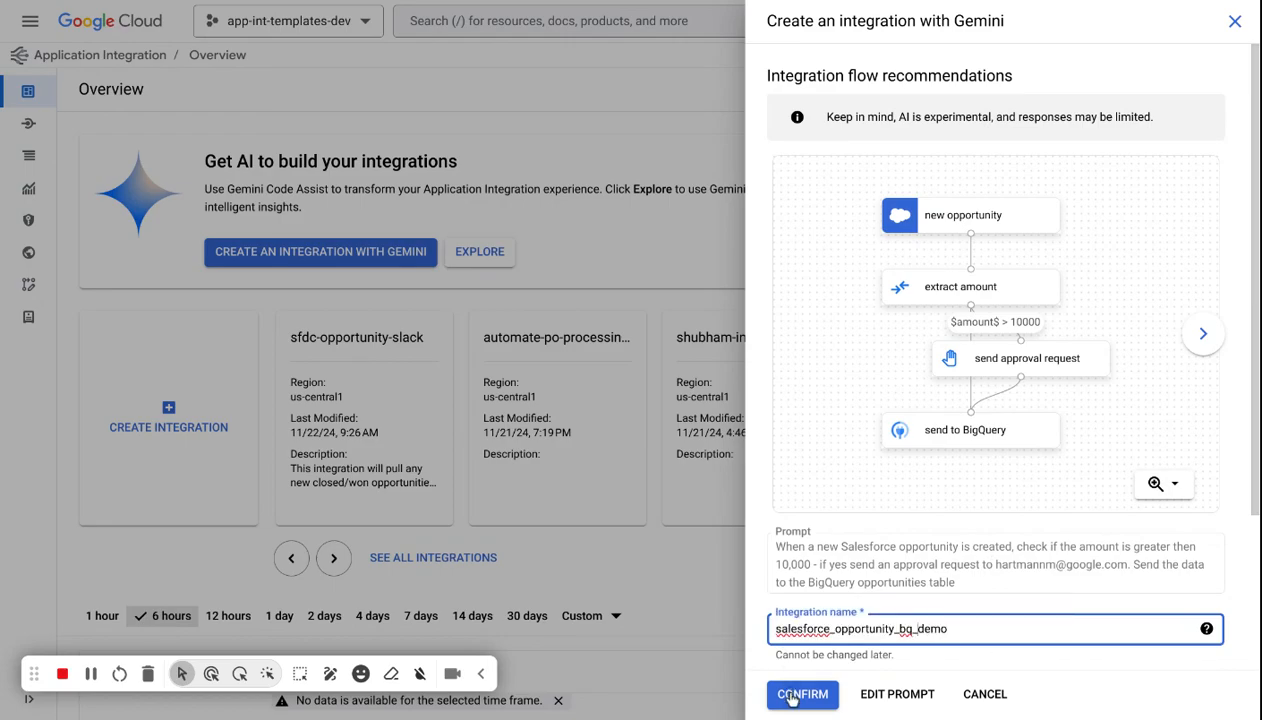
left_click(790, 695)
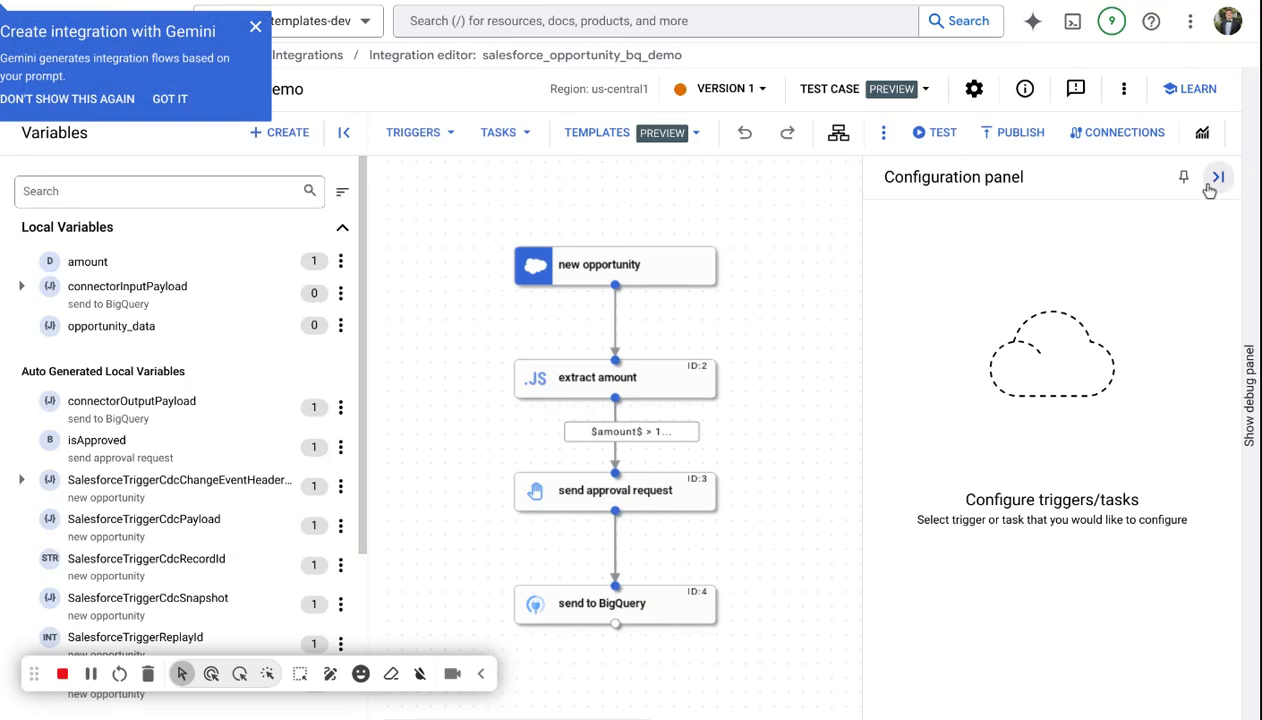
Review the generated flow's variables and the new opportunity trigger's settings.
left_click(1217, 176)
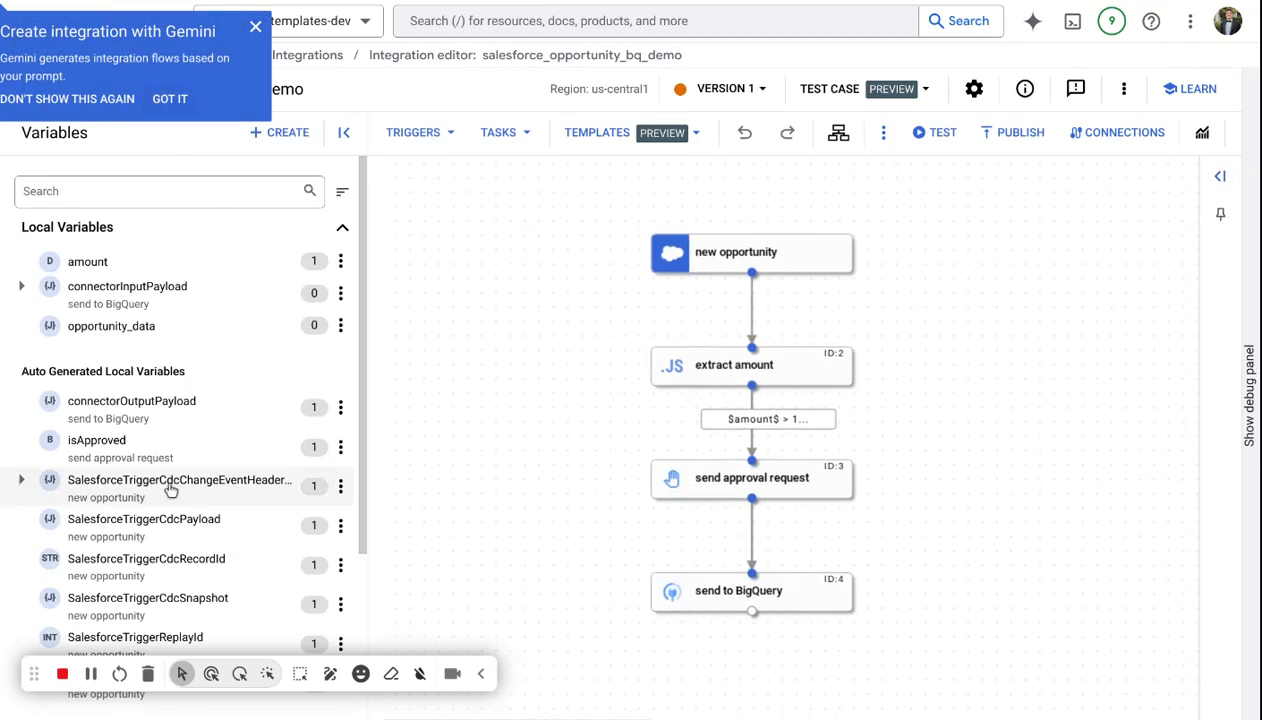
scroll(166, 510, "down", 3)
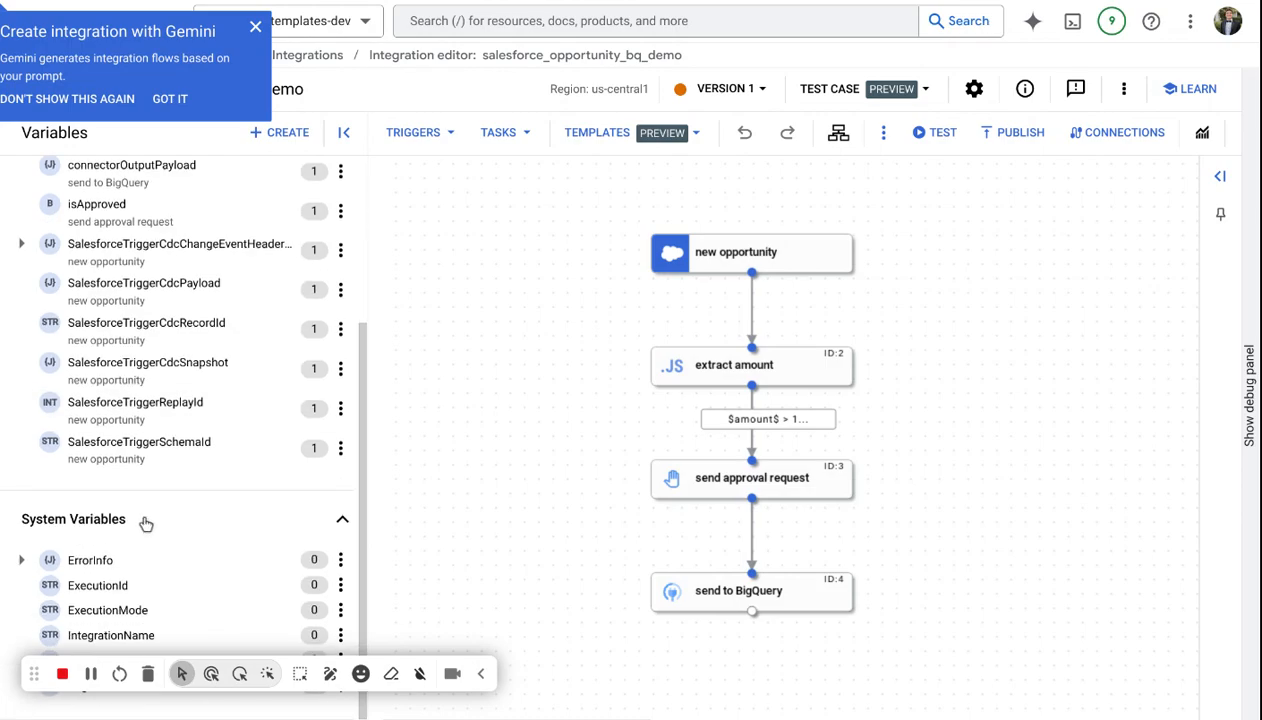
scroll(145, 515, "up", 3)
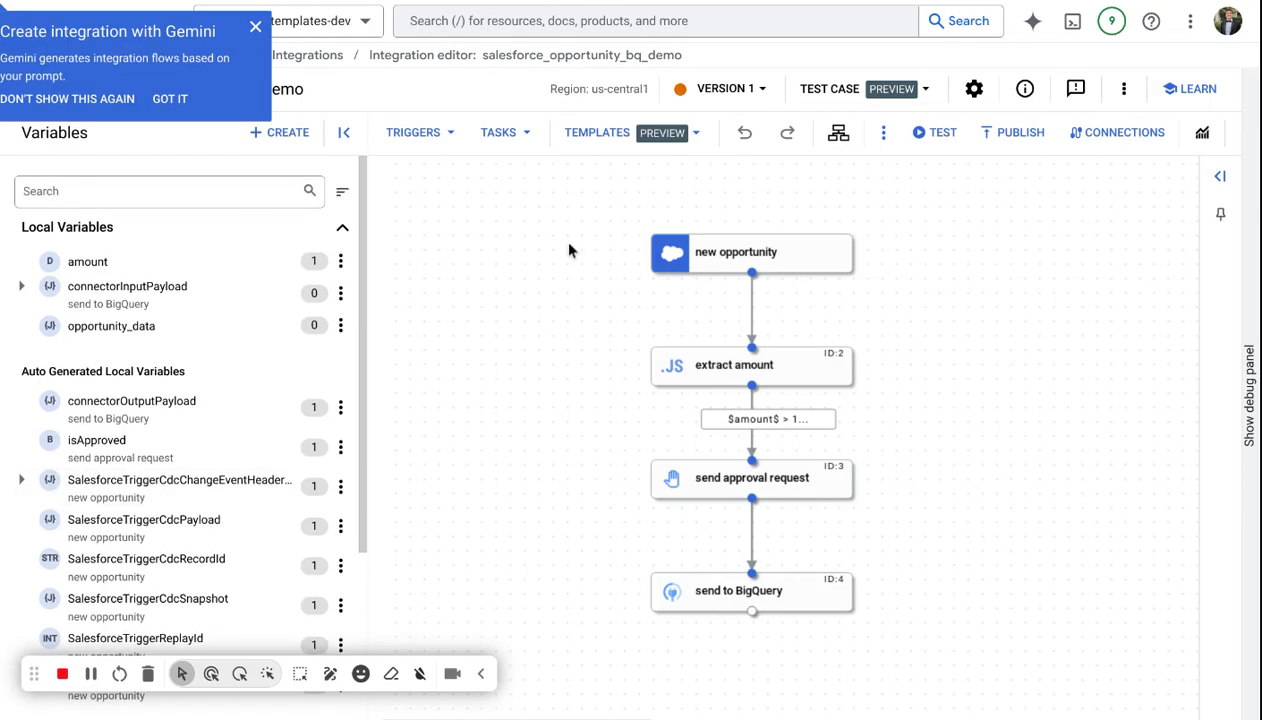
left_click(770, 262)
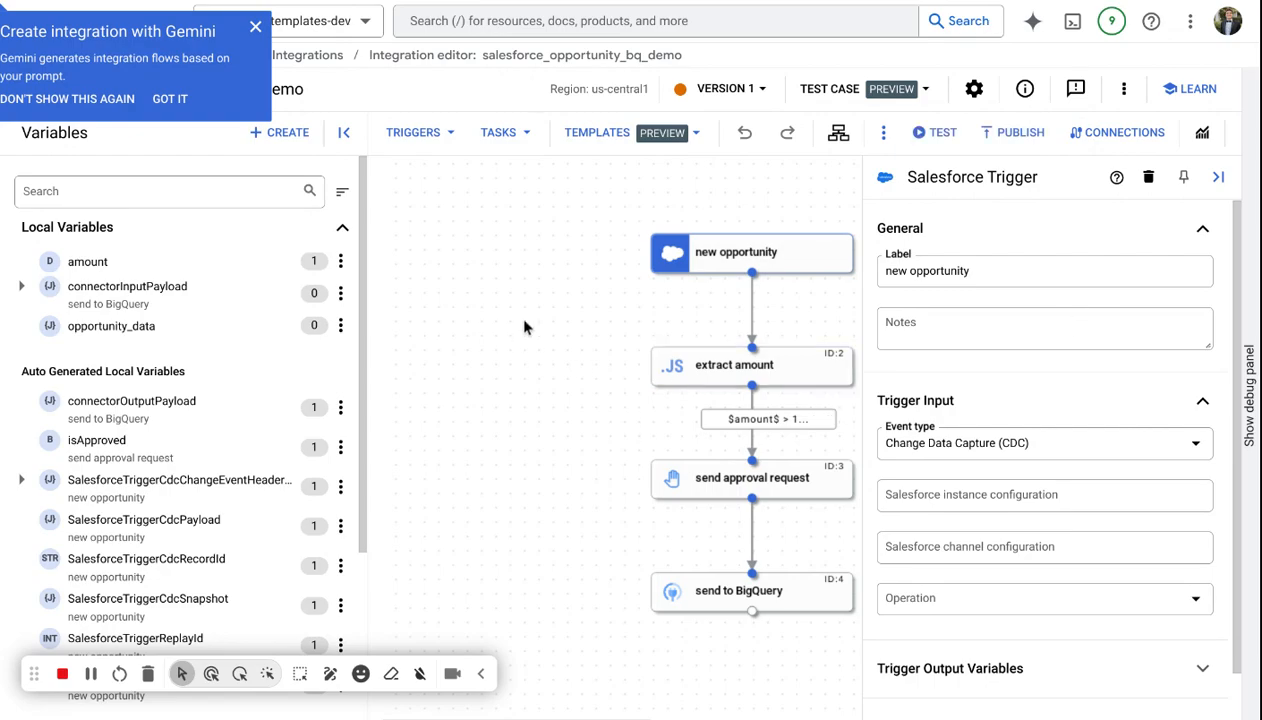
left_click(504, 400)
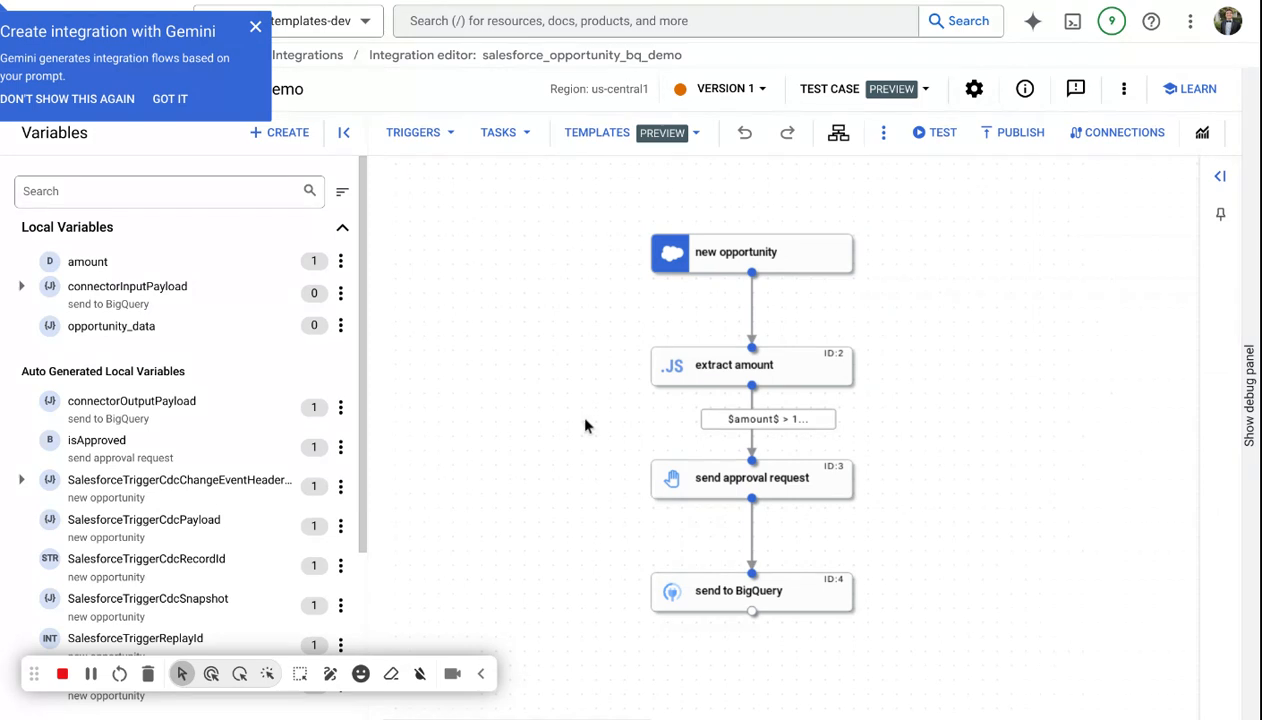
Replace the send to BigQuery task with the recommended bigquery-salesforce-orders InsertJob connection.
left_click_drag(586, 425, 567, 401)
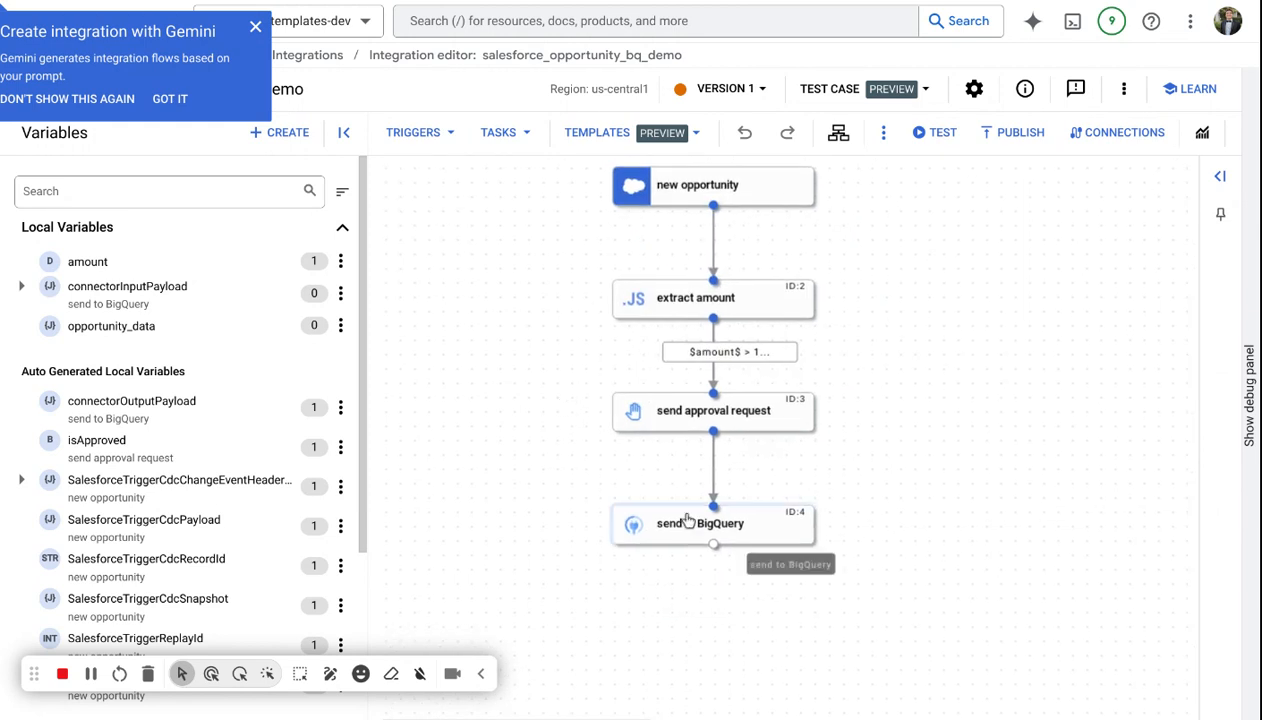
left_click(684, 522)
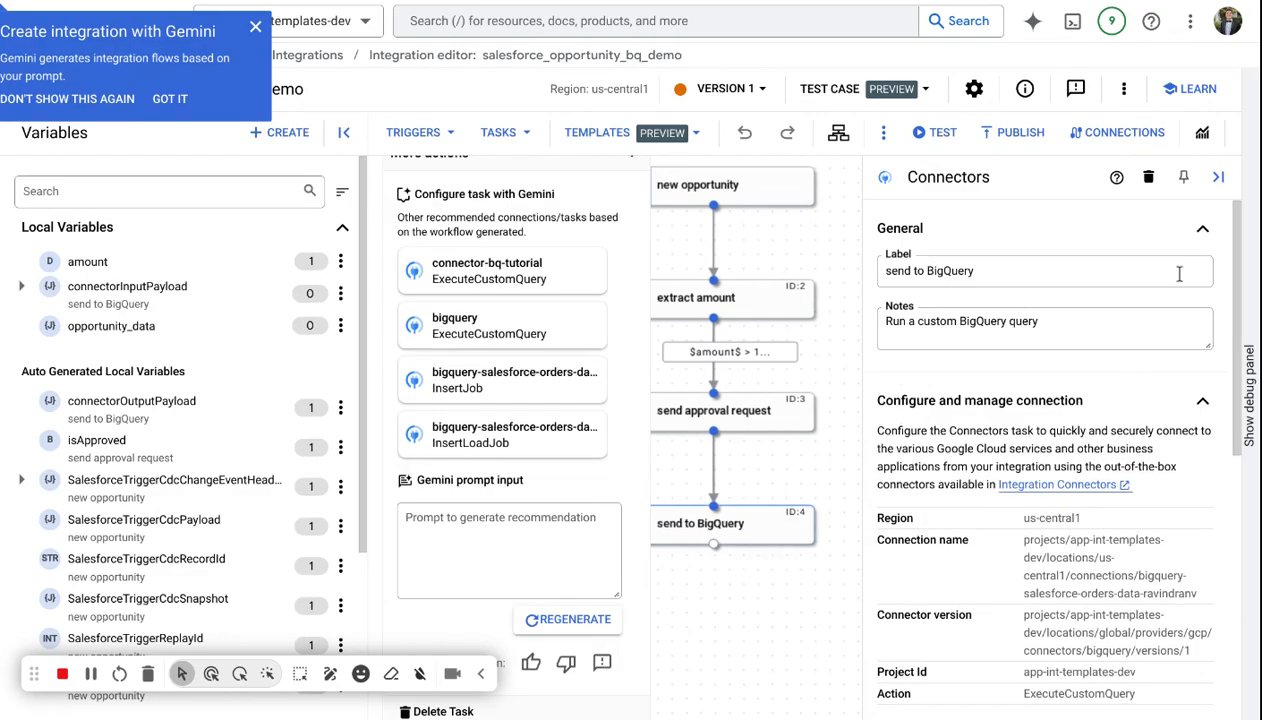
left_click(1218, 176)
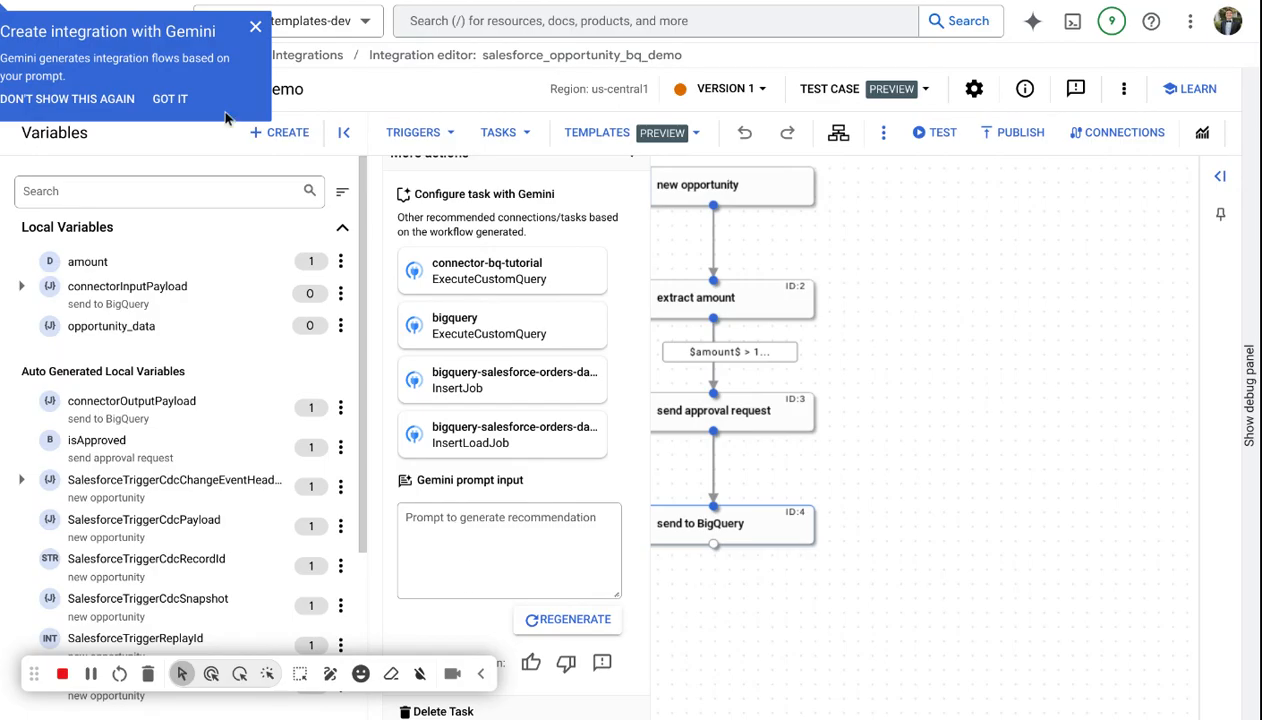
left_click(255, 28)
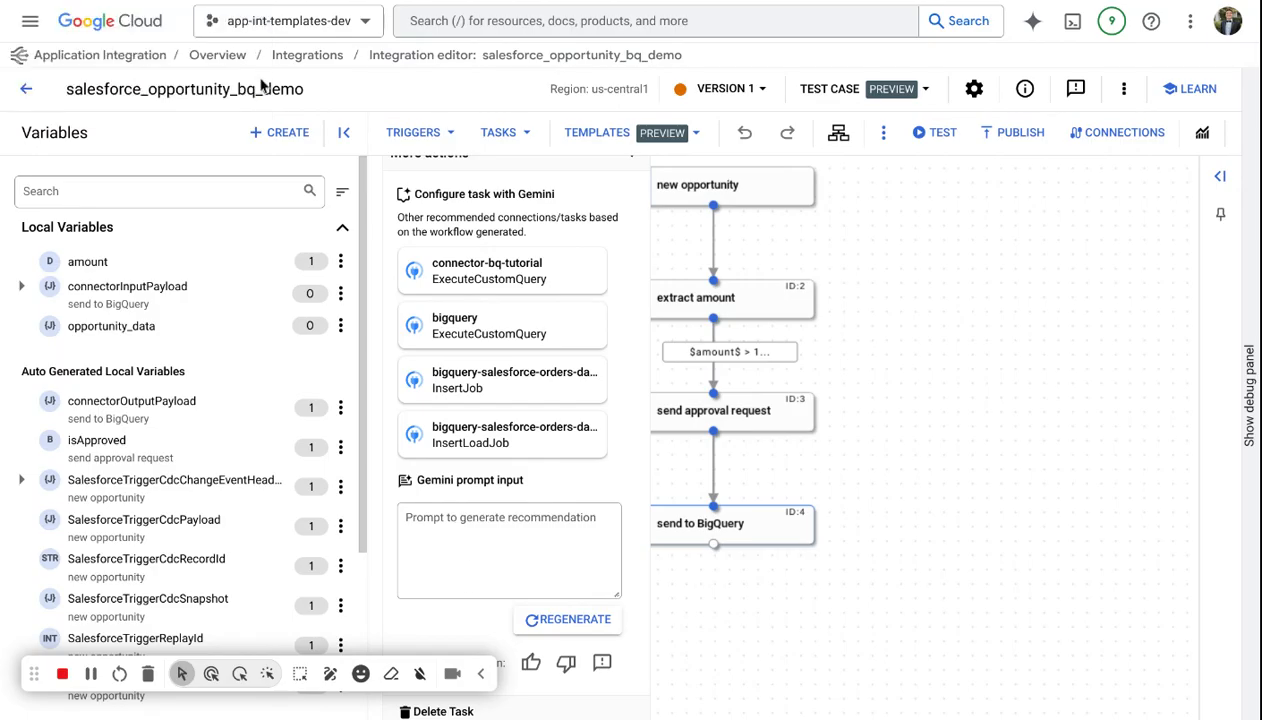
left_click(520, 394)
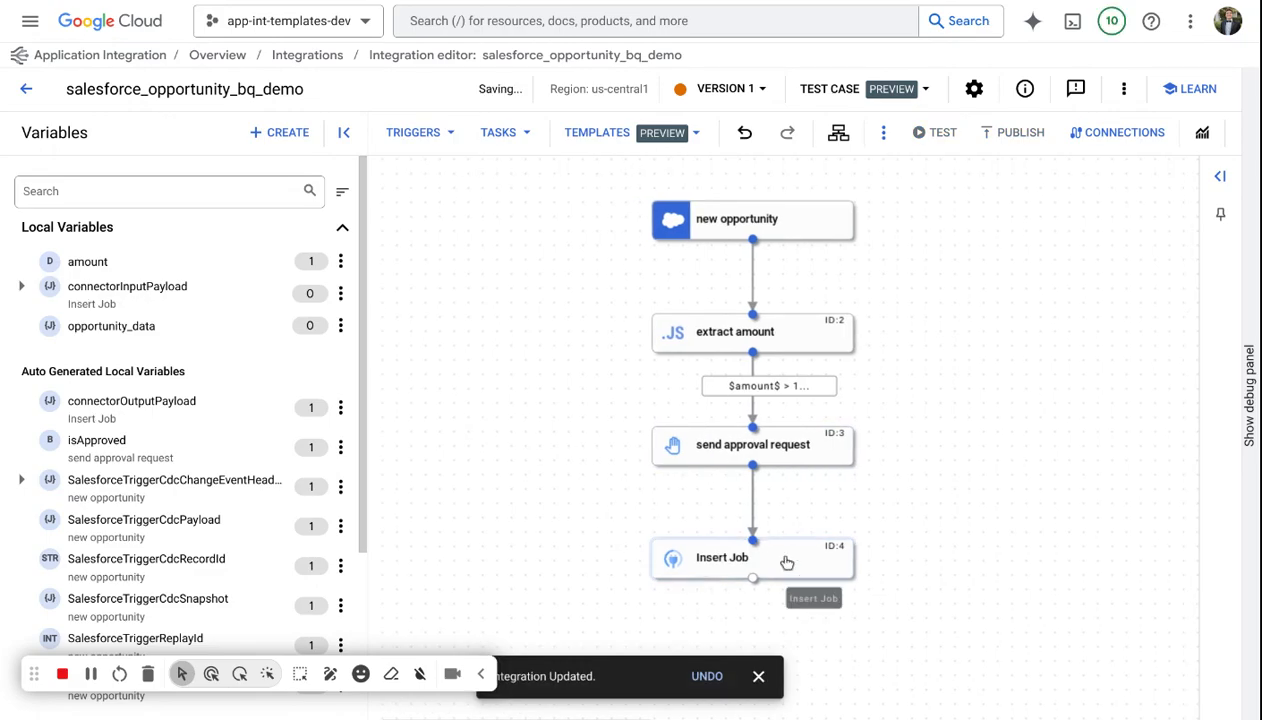
Generate a Gemini subflow on the edge after the approval request with the prompt "Send me an email once approved" and confirm it.
left_click_drag(521, 427, 493, 413)
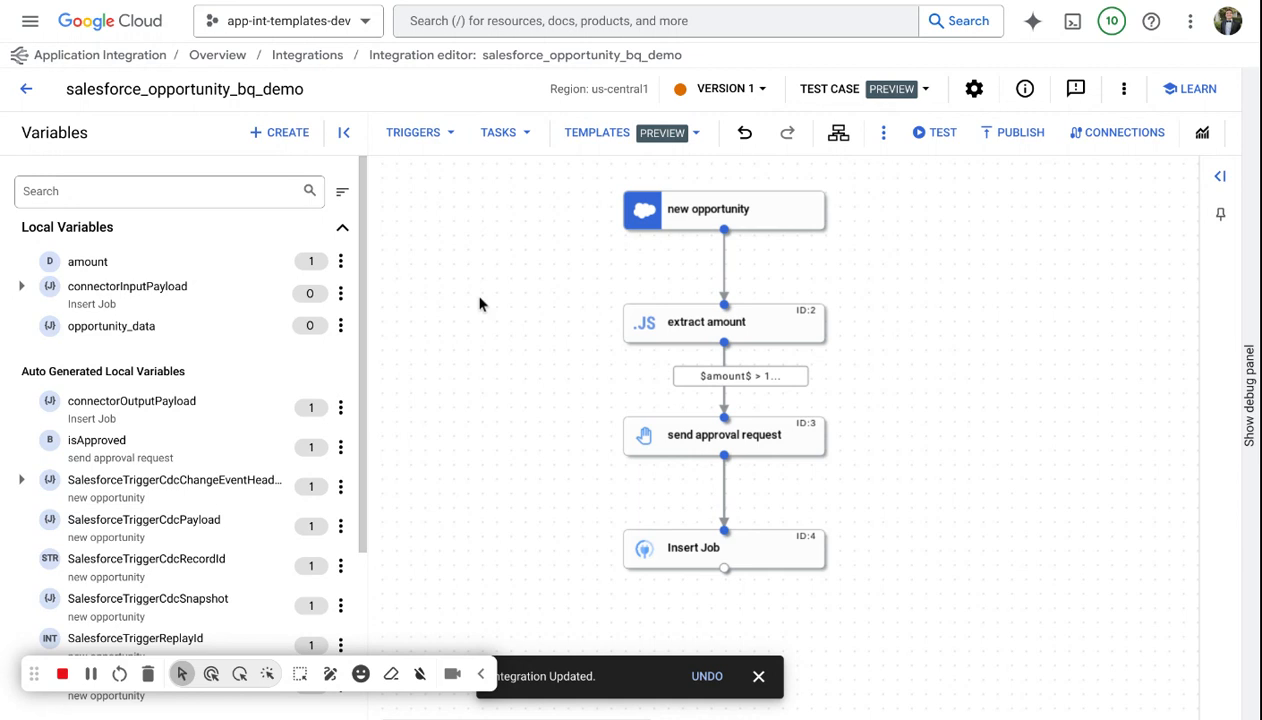
left_click(722, 490)
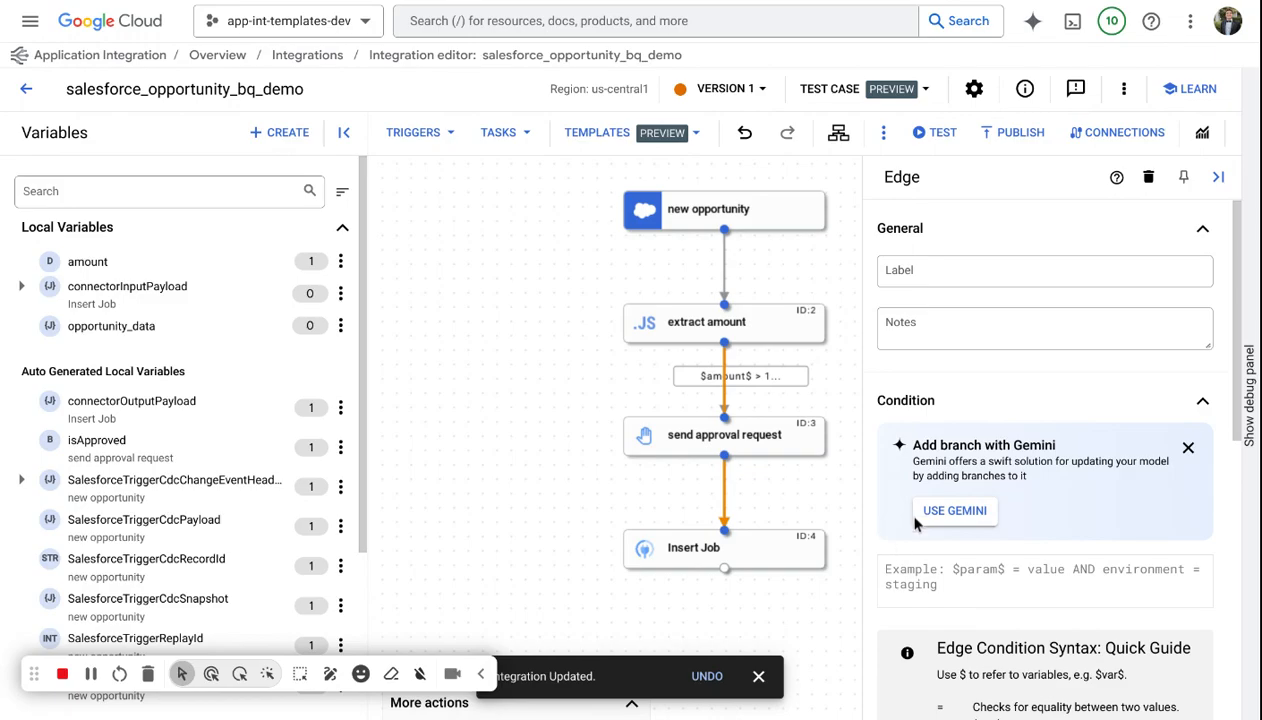
left_click(950, 510)
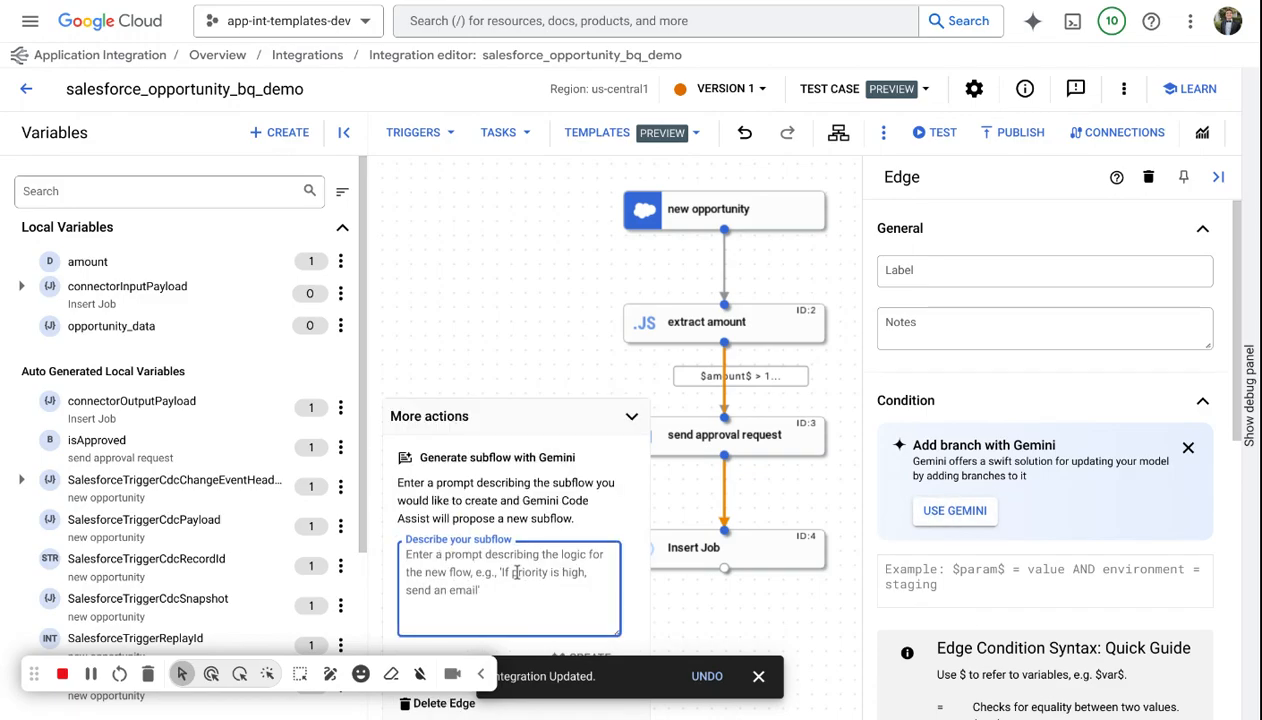
type("Send me an emai")
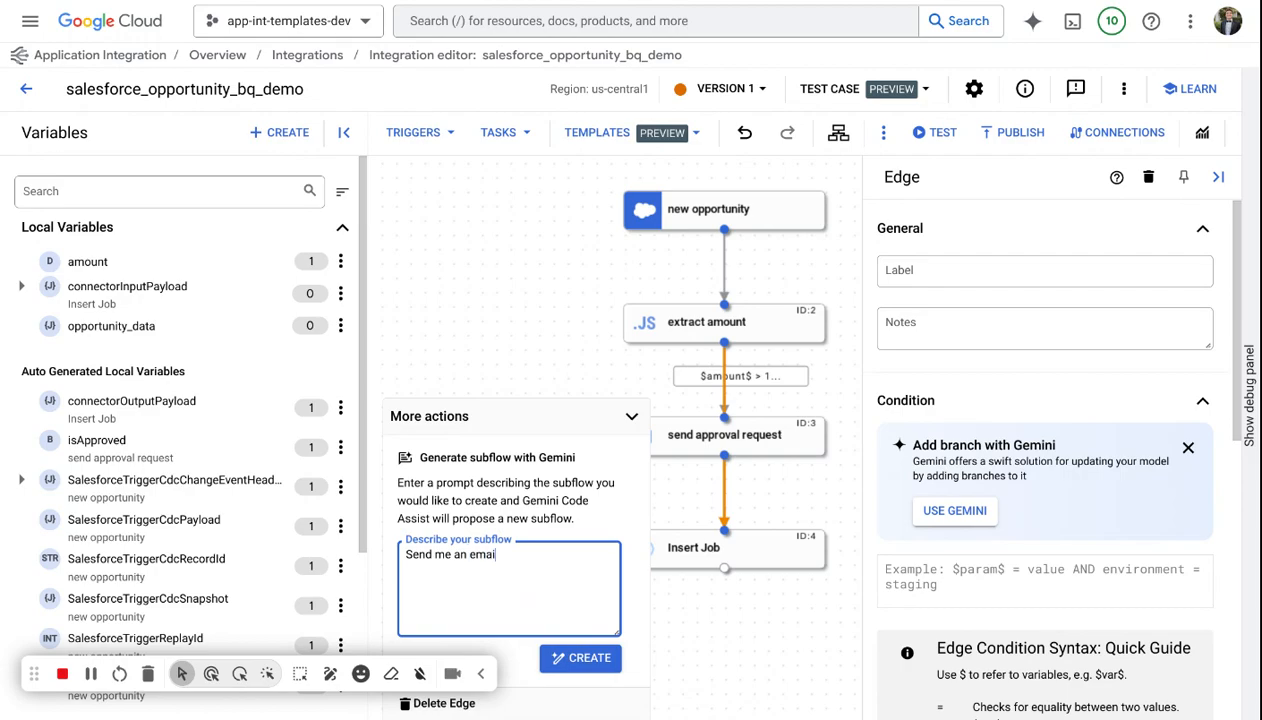
type("l once approved")
left_click(590, 660)
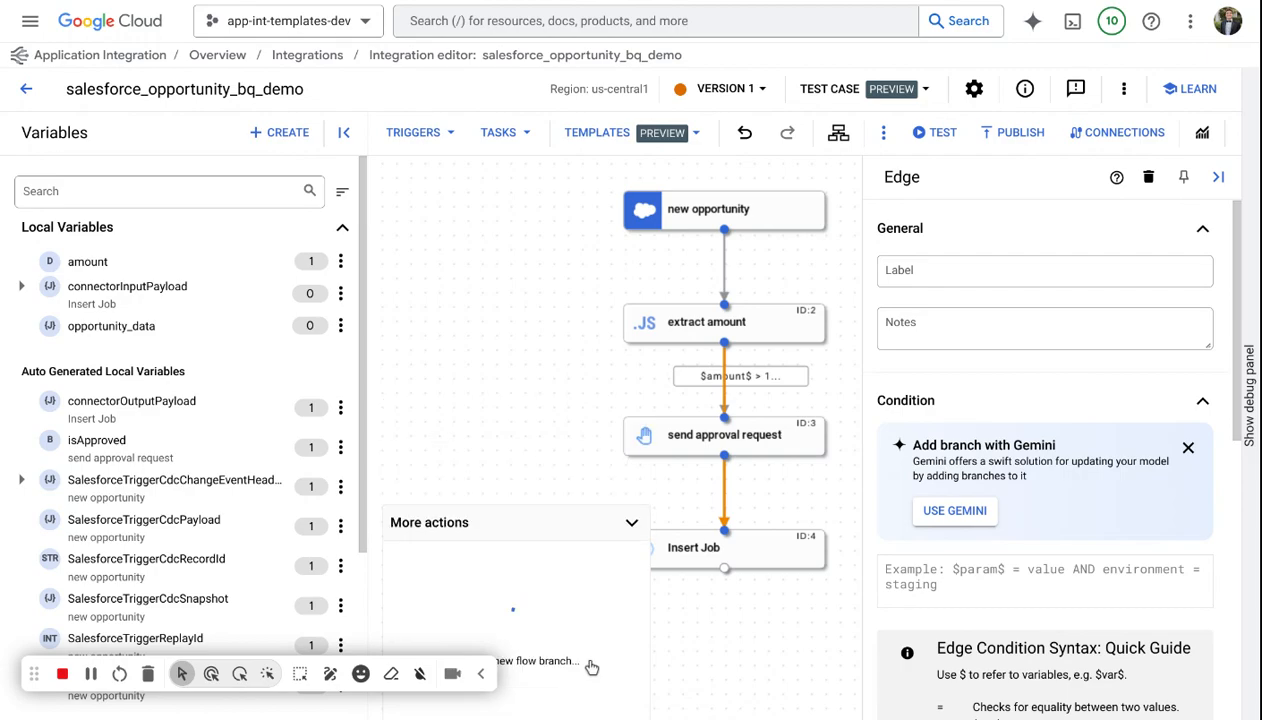
left_click(1218, 178)
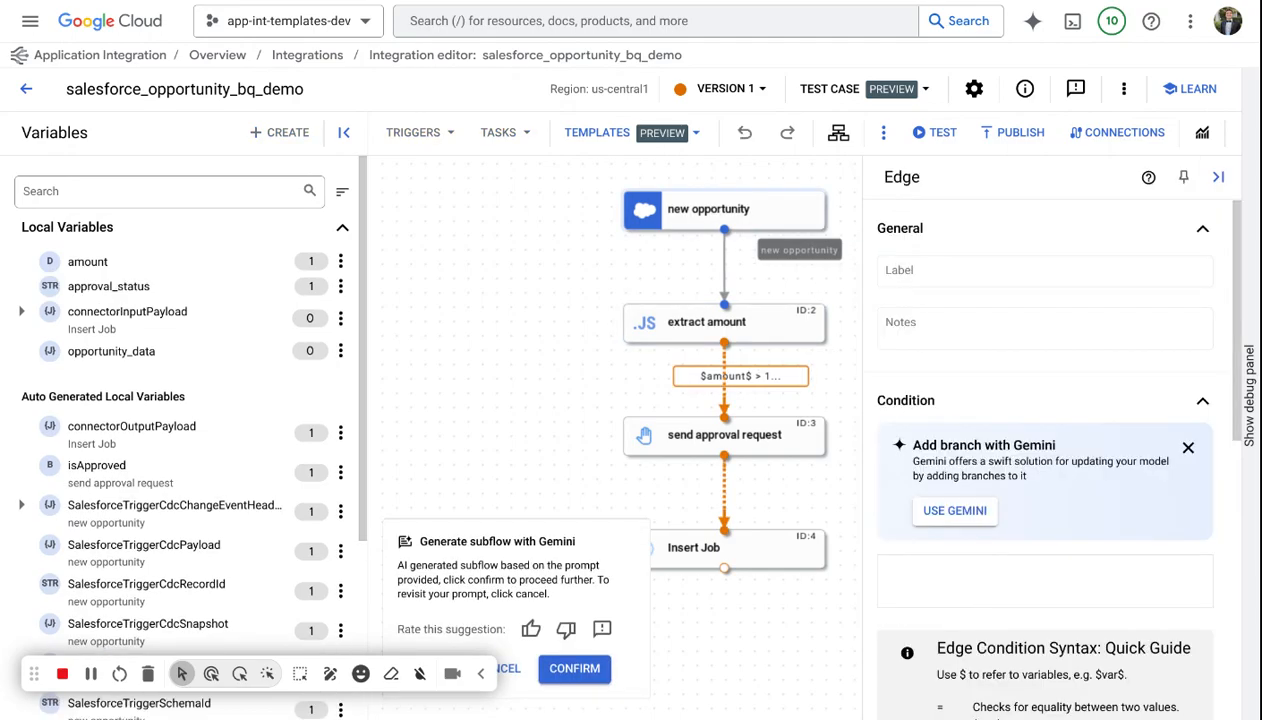
left_click(556, 676)
Open the extract amount JavaScript task's configuration.
left_click(1218, 177)
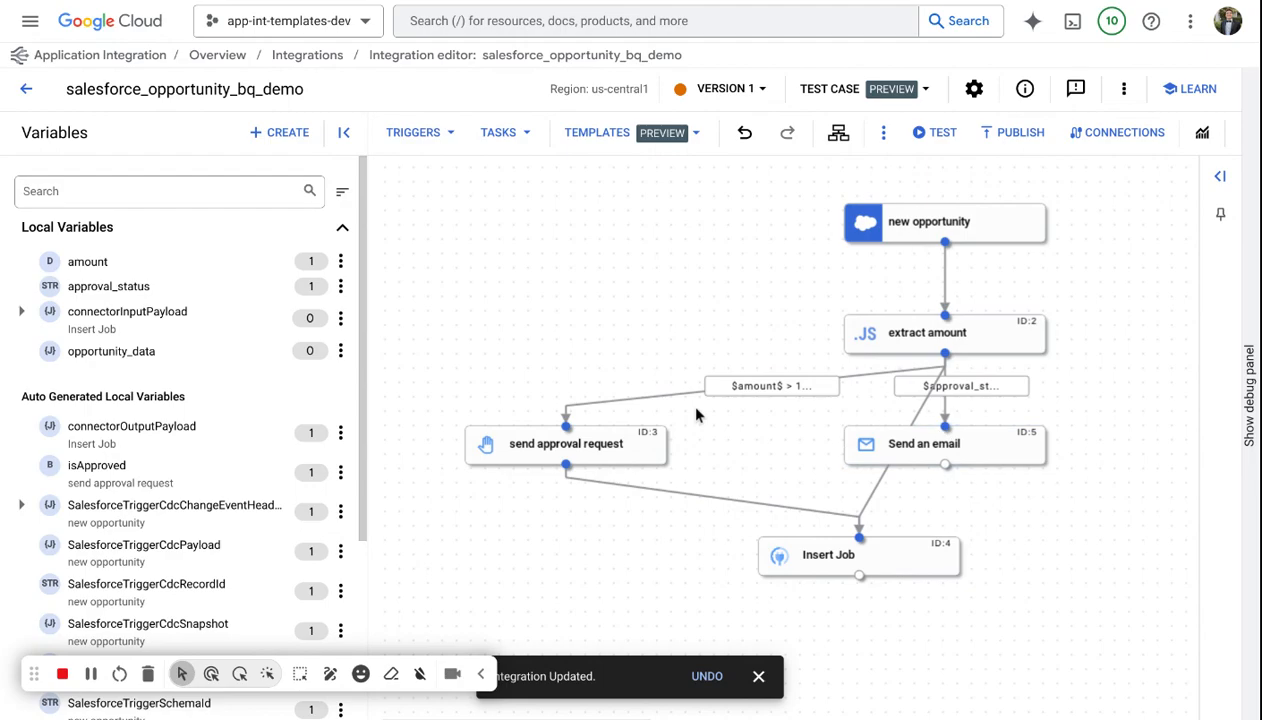
left_click(1001, 462)
left_click(1212, 177)
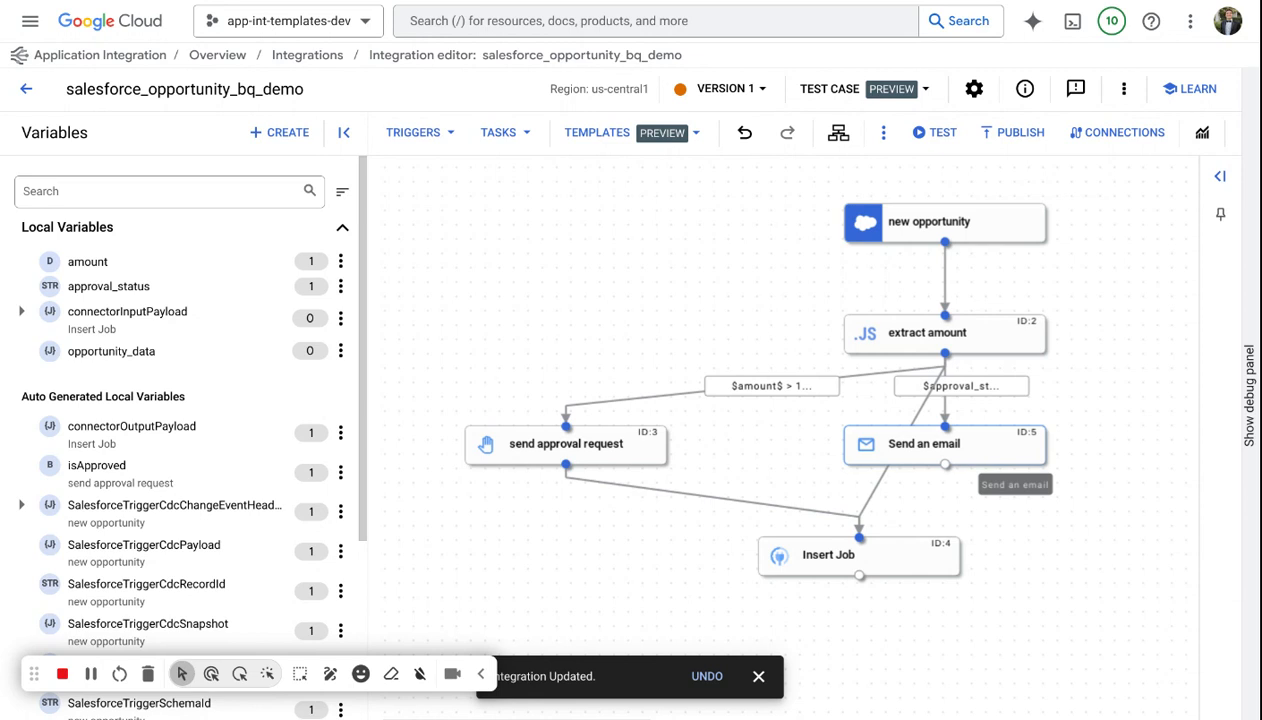
left_click(893, 340)
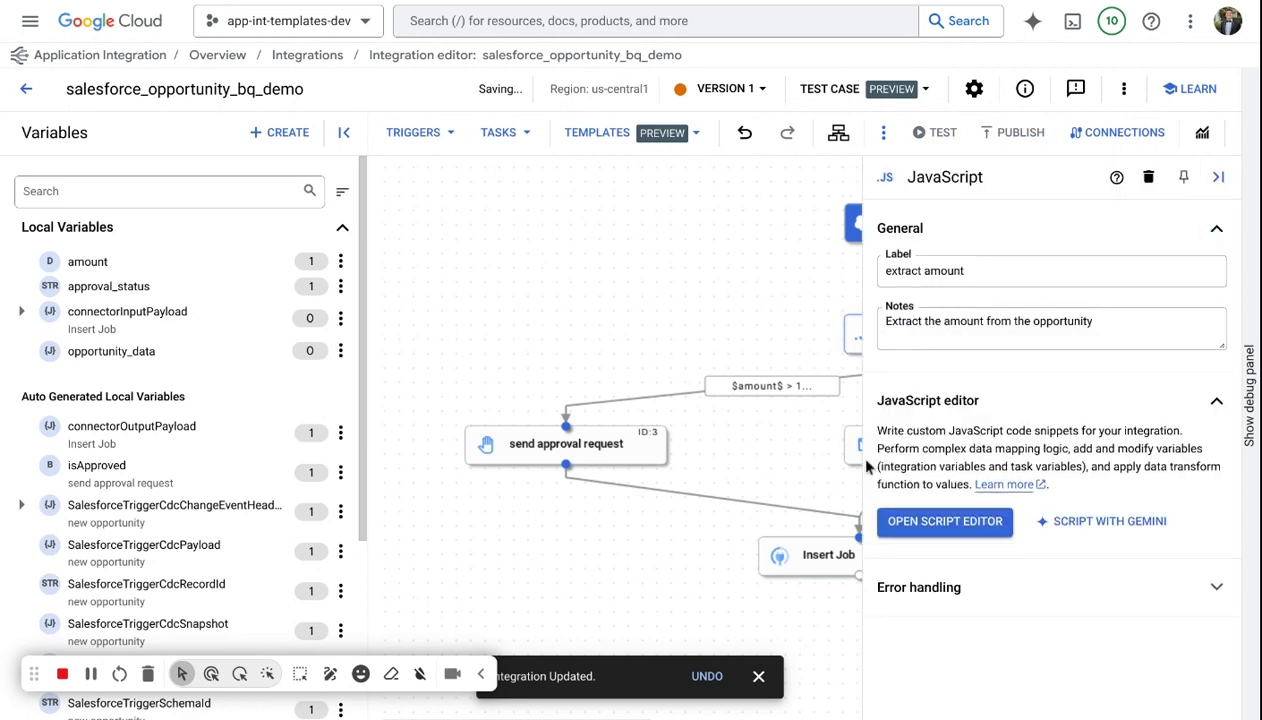
Generate the extract amount script with Gemini, prompting it to read the Salesforce JSON's opportunity amount, convert it to an integer, and assign it to amount.
left_click(1100, 521)
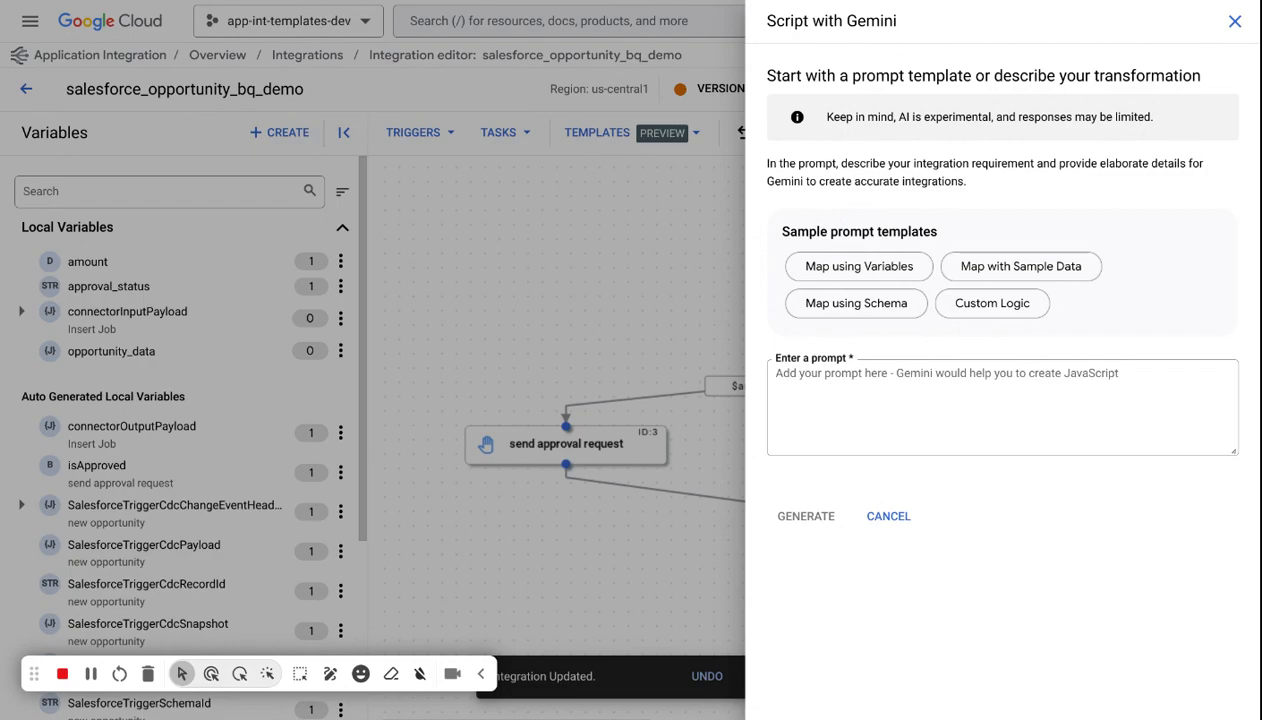
left_click(831, 386)
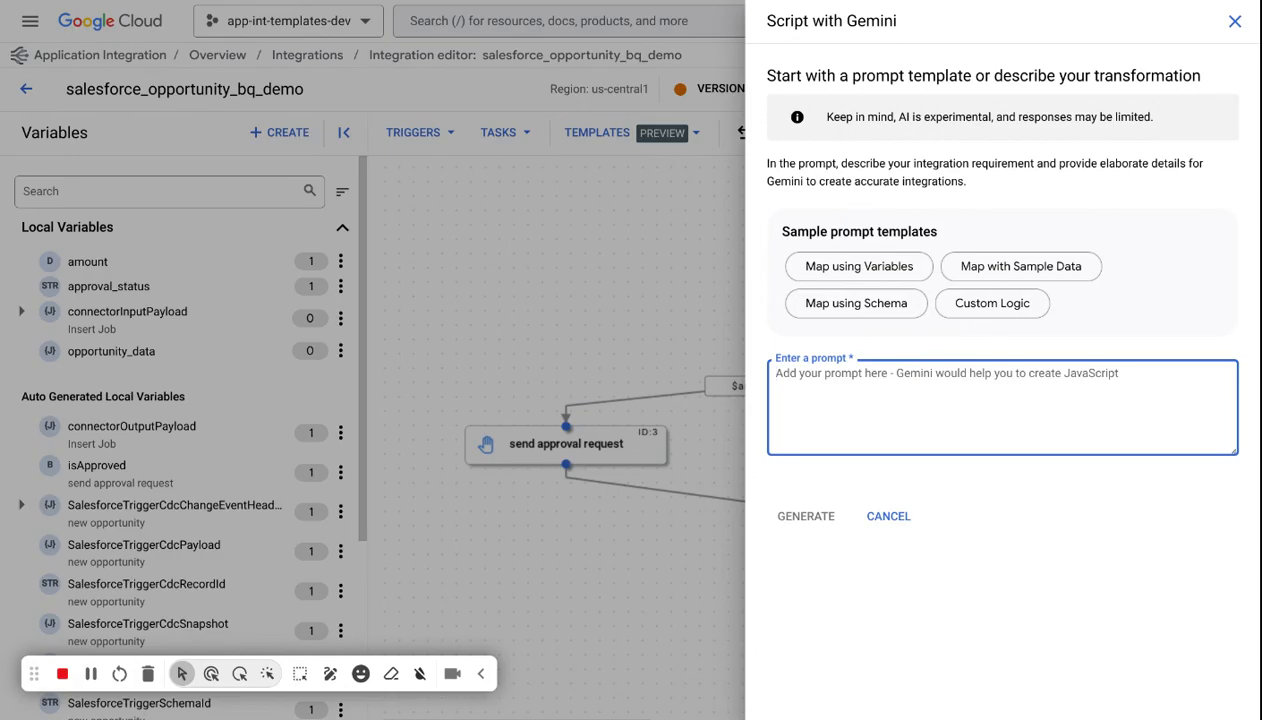
type("Read in the")
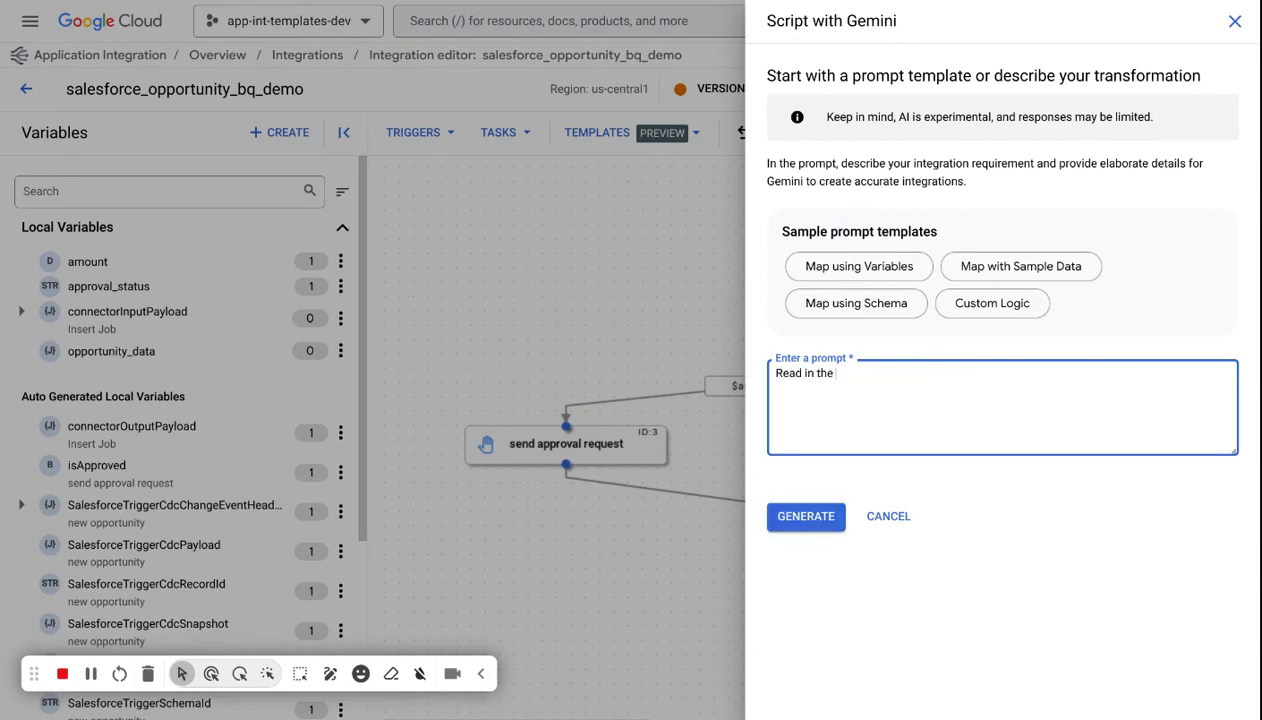
type(" incoming Salesforce document, and l")
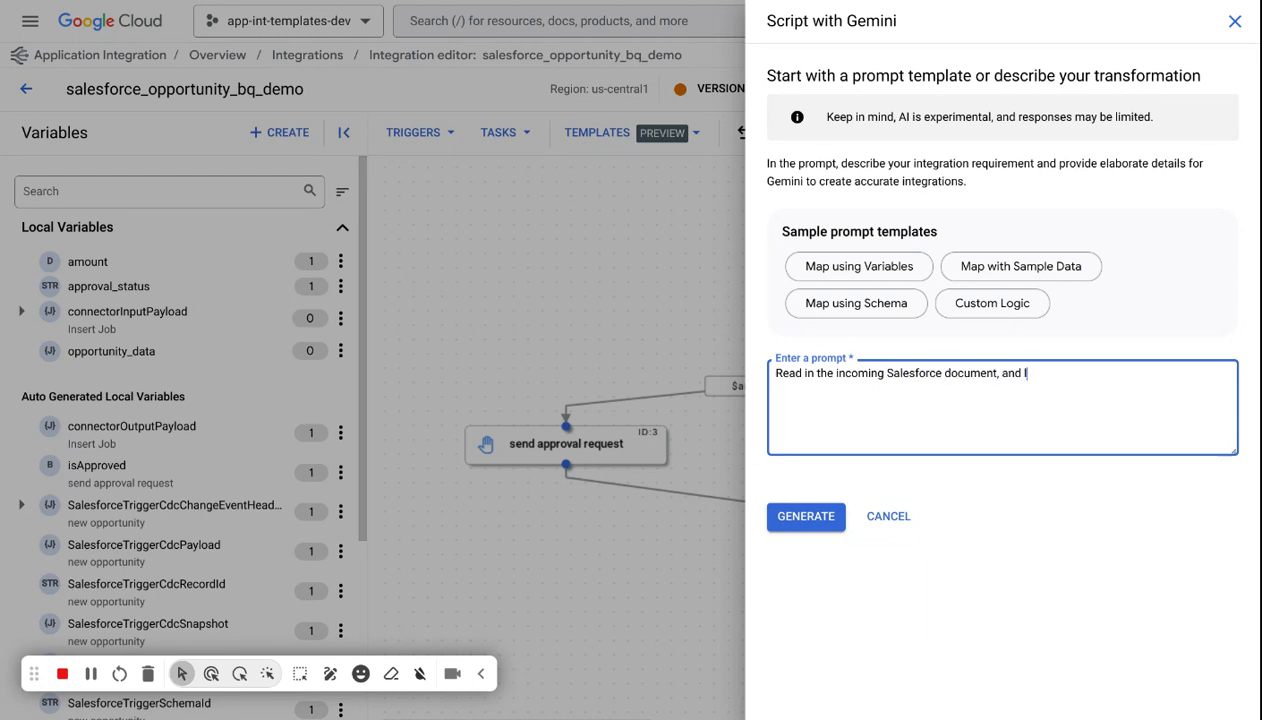
type("ook within the JSON ")
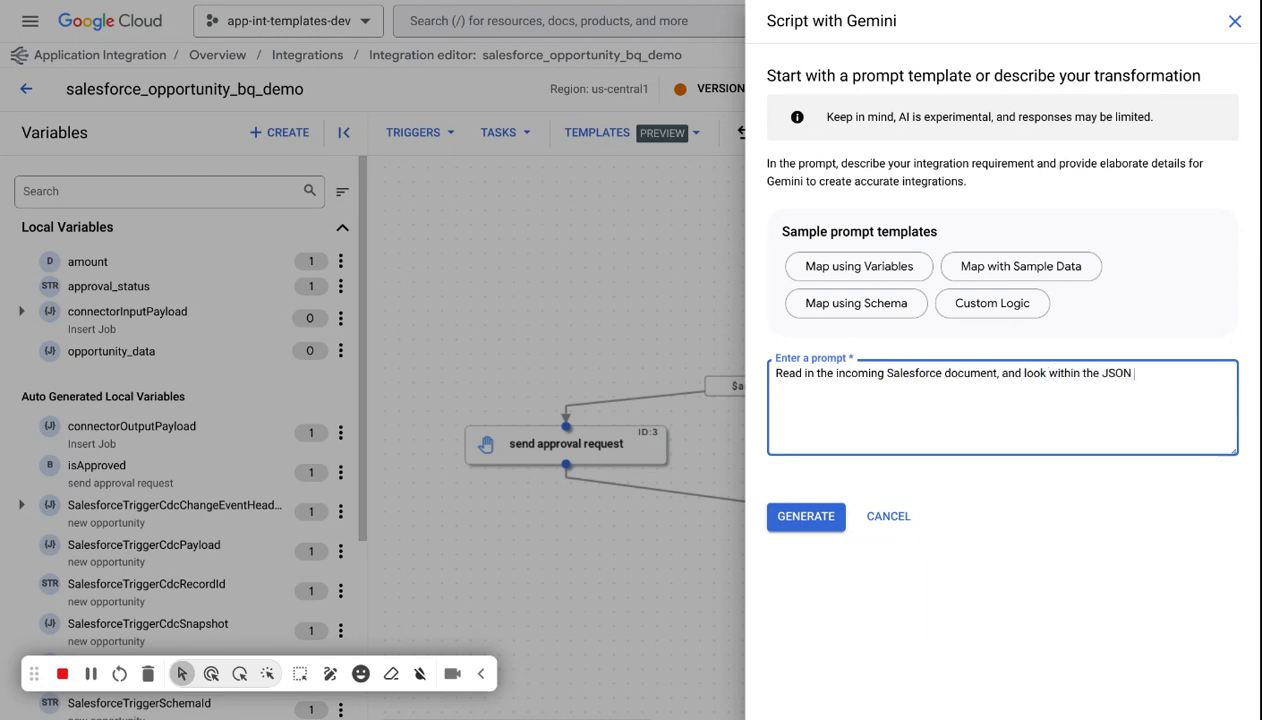
type("for a string called")
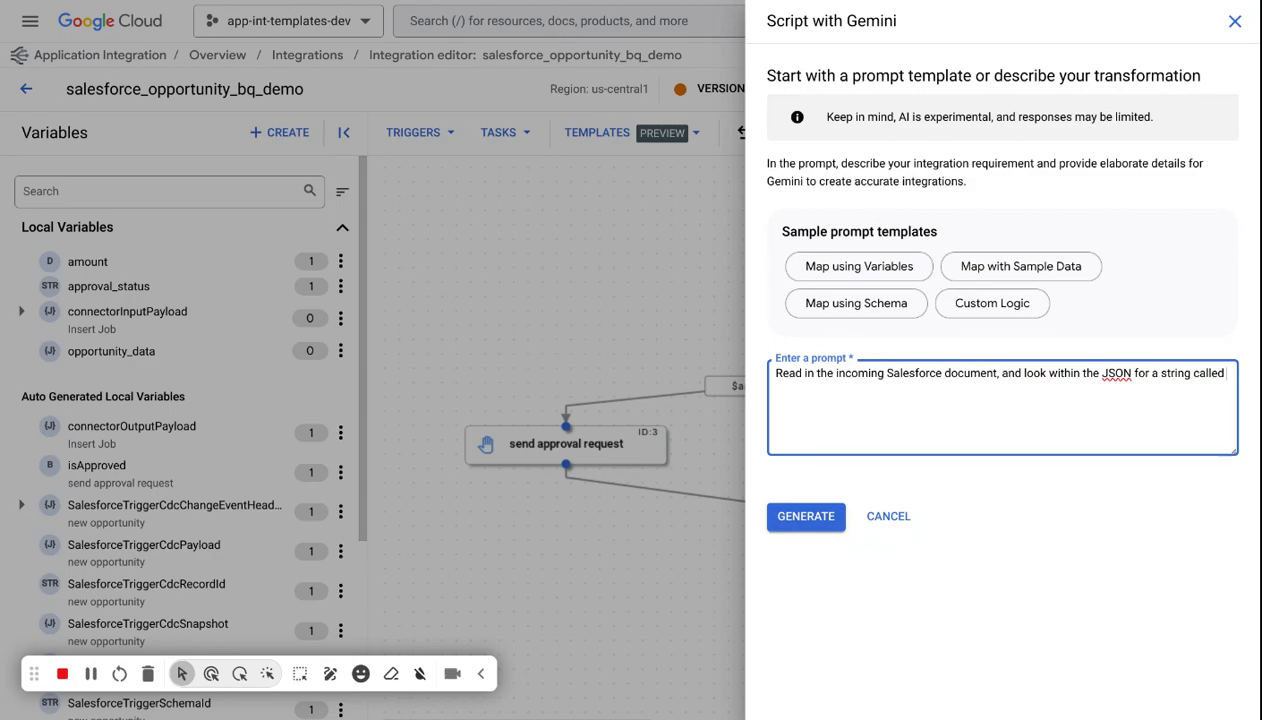
type("opportunity amount.")
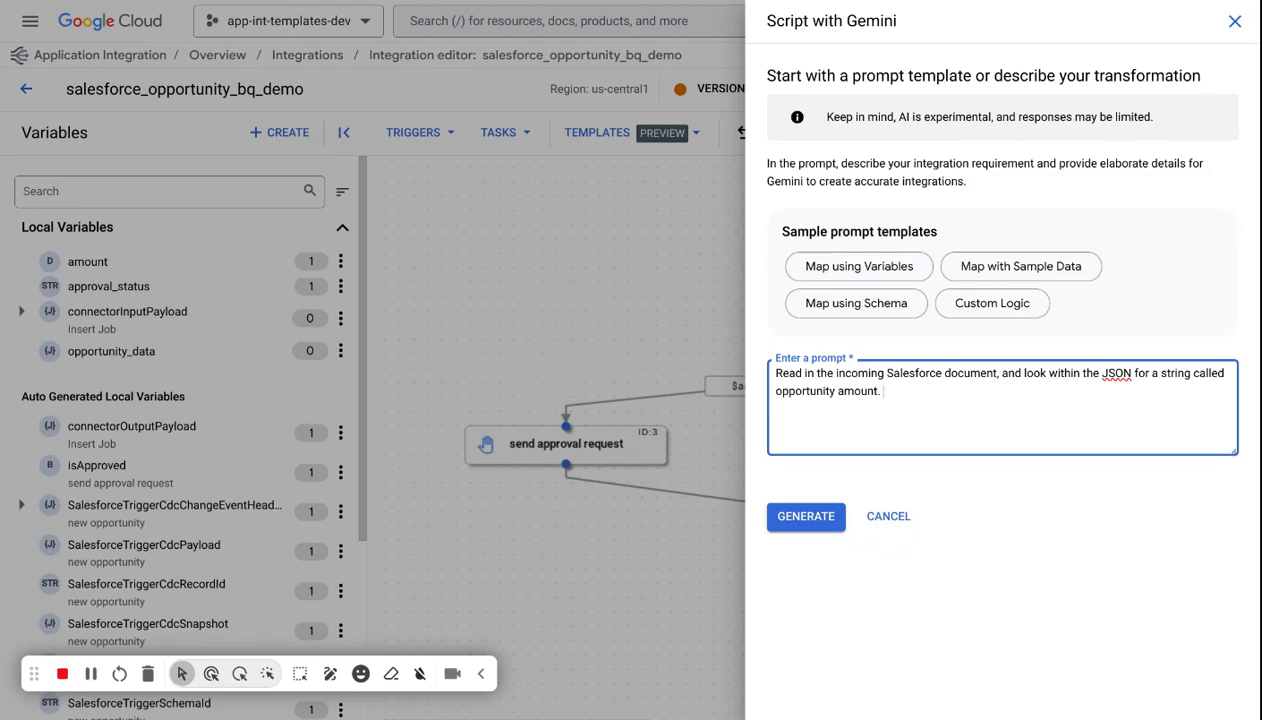
type(" Extract that valu")
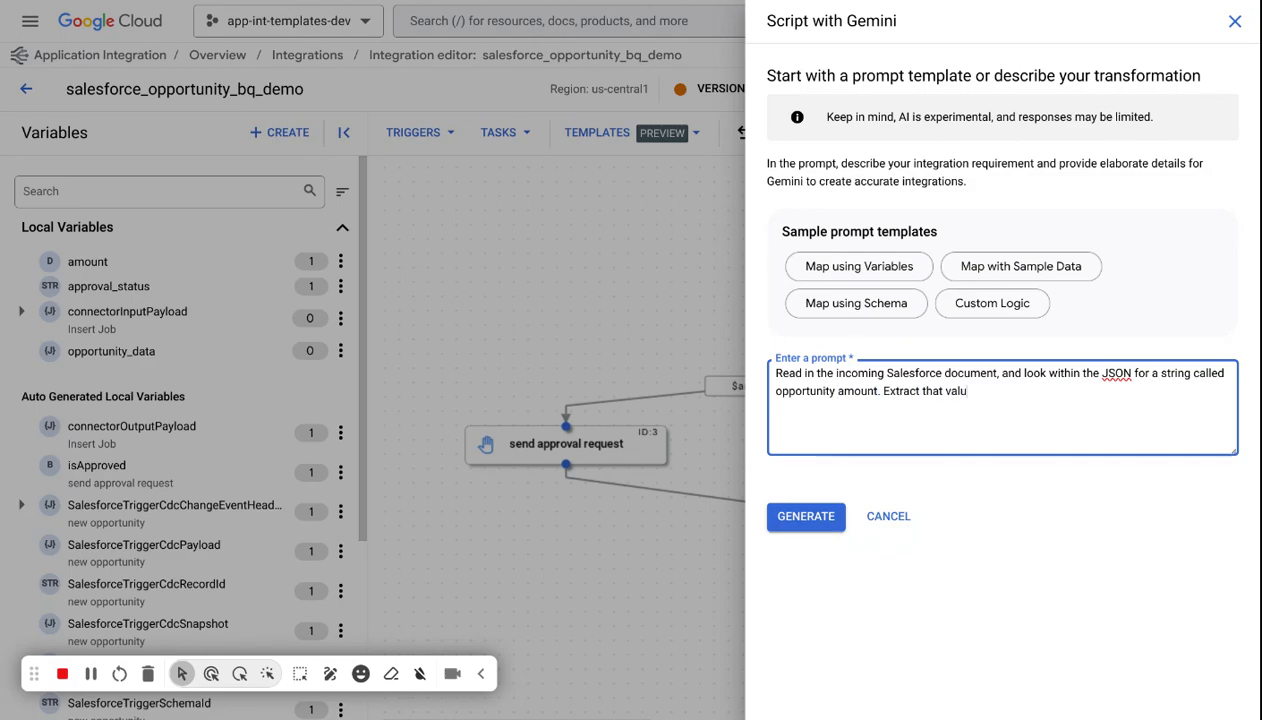
type("e, convert it to an integer")
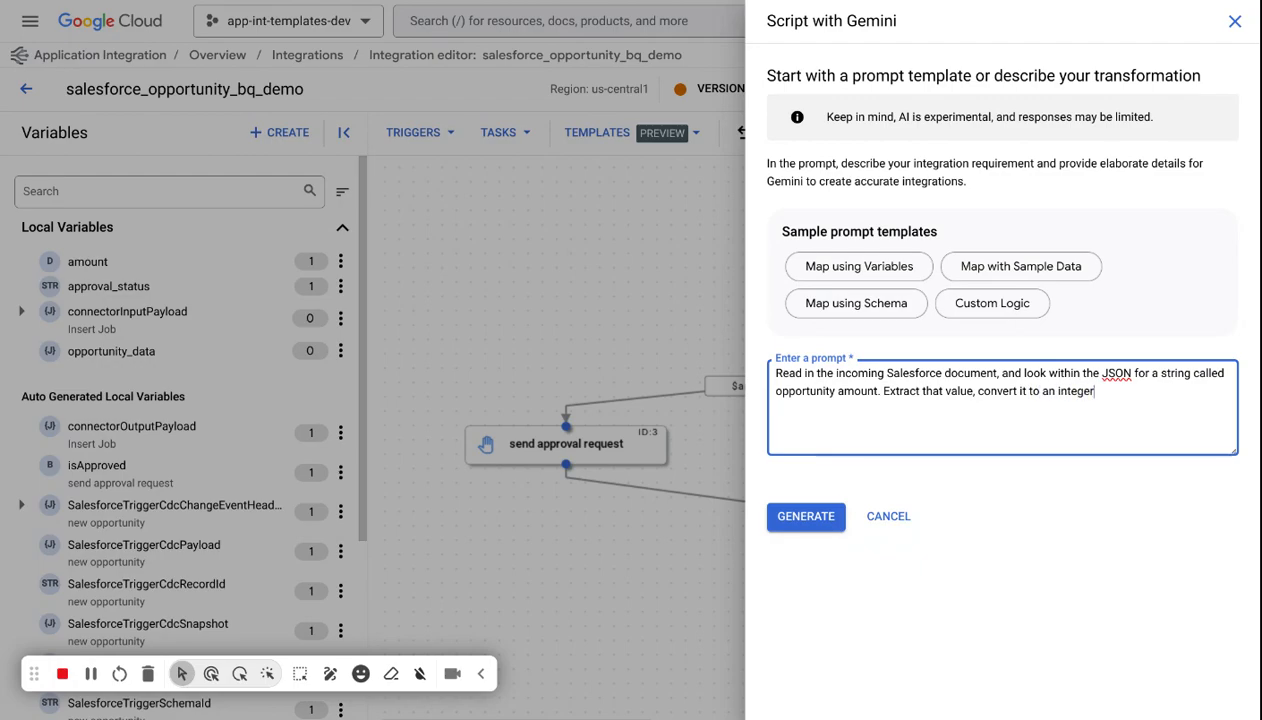
type(", and assig")
type("n it the the")
key("BackSpace")
key("BackSpace")
key("BackSpace")
key("BackSpace")
key("BackSpace")
key("BackSpace")
key("BackSpace")
type("to a")
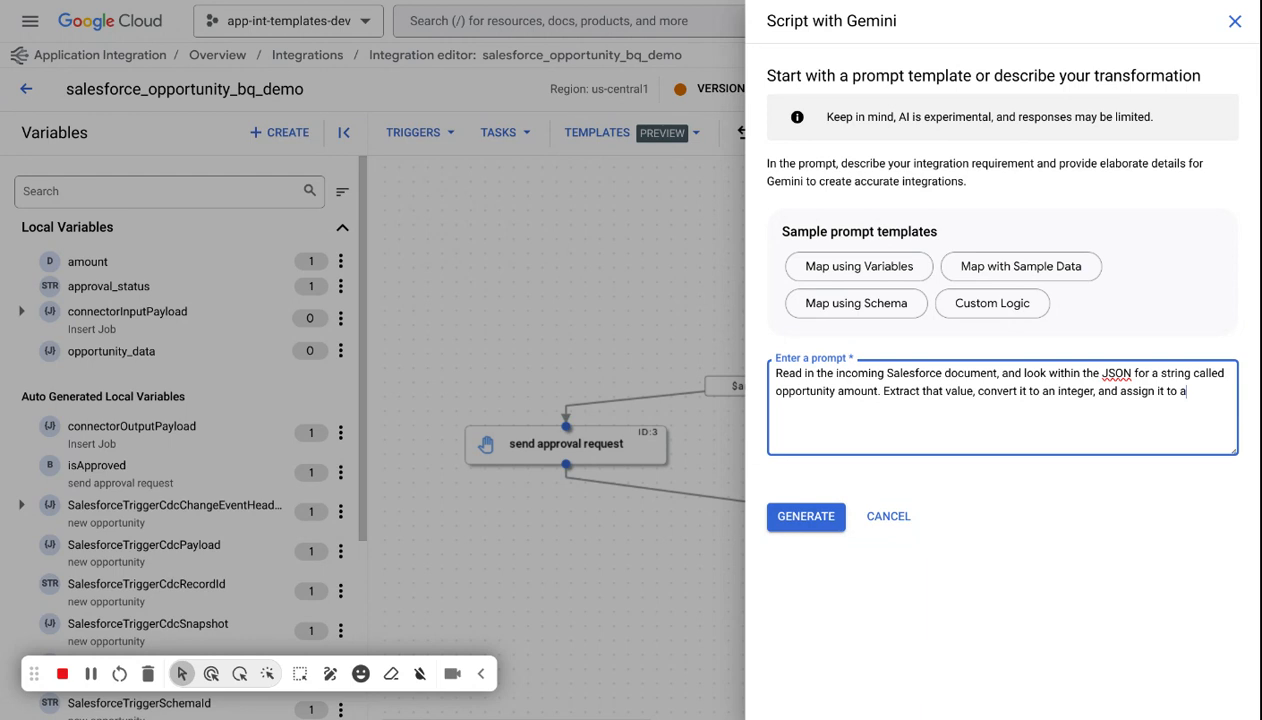
key("BackSpace")
type("the amount variable")
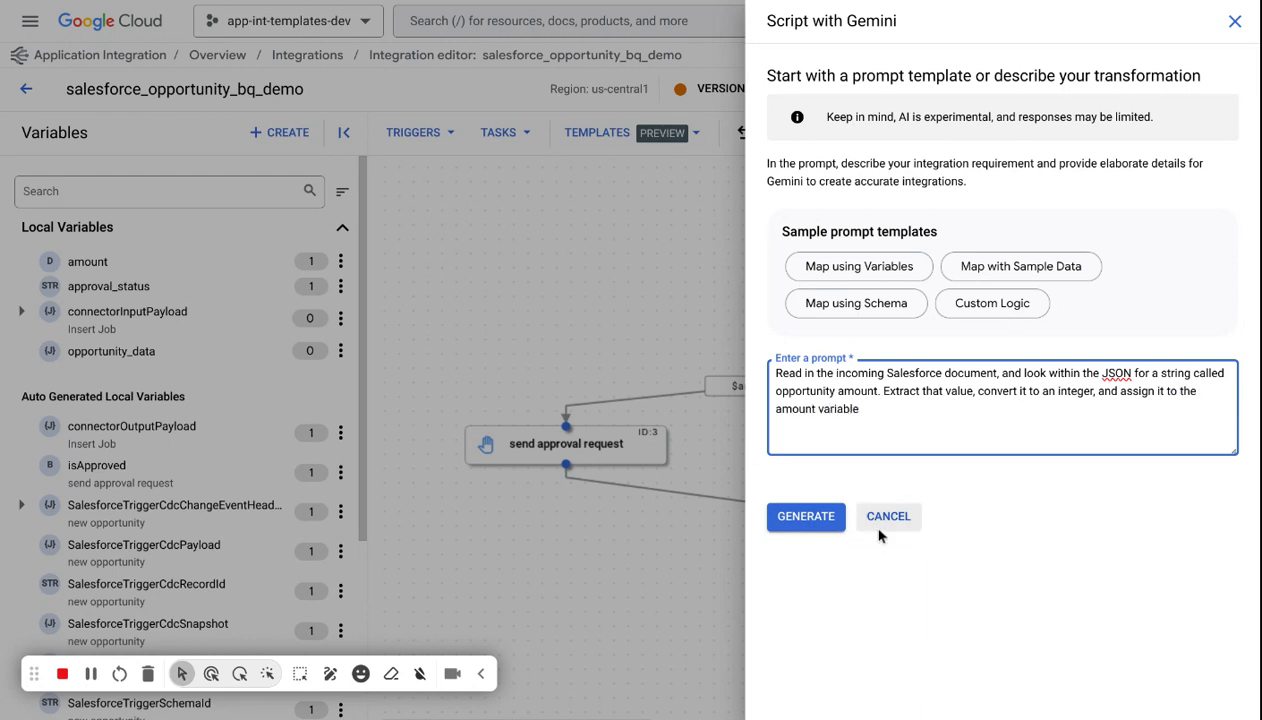
left_click(806, 512)
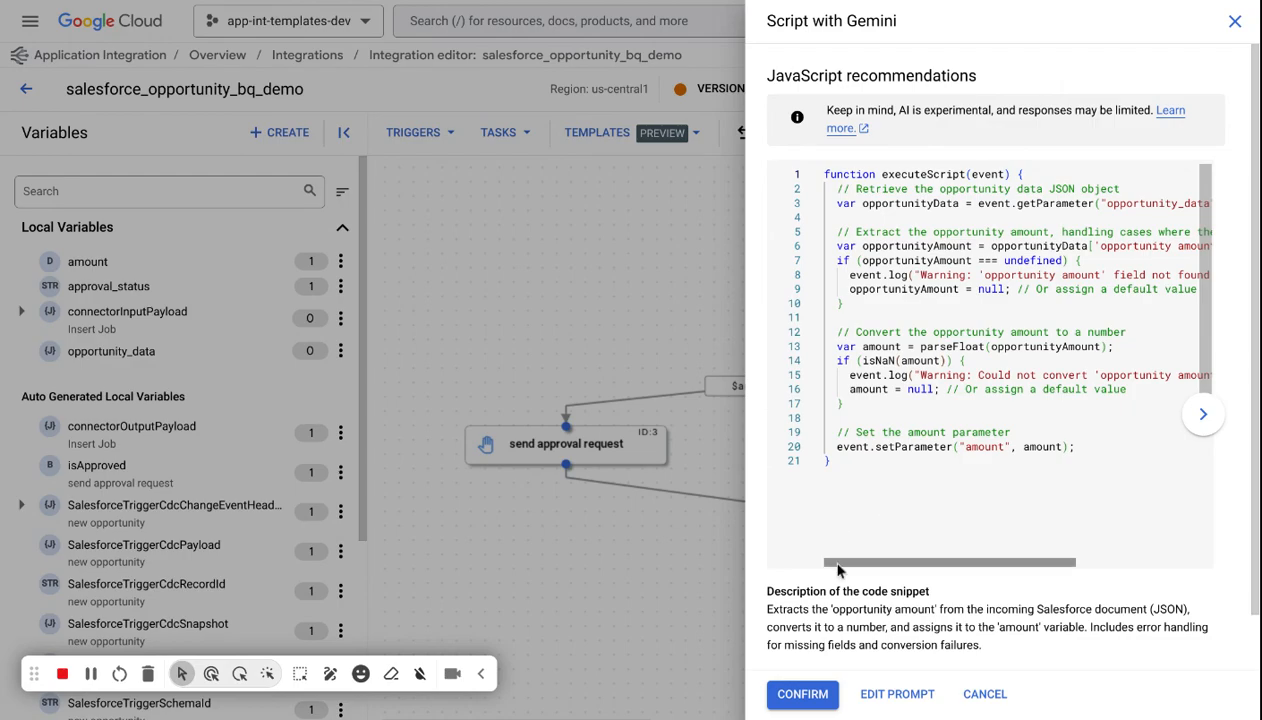
Review the recommended JavaScript code and confirm it for the extract amount task.
mouse_move(838, 563)
left_mouse_down()
mouse_move(860, 566)
mouse_move(836, 570)
left_mouse_up()
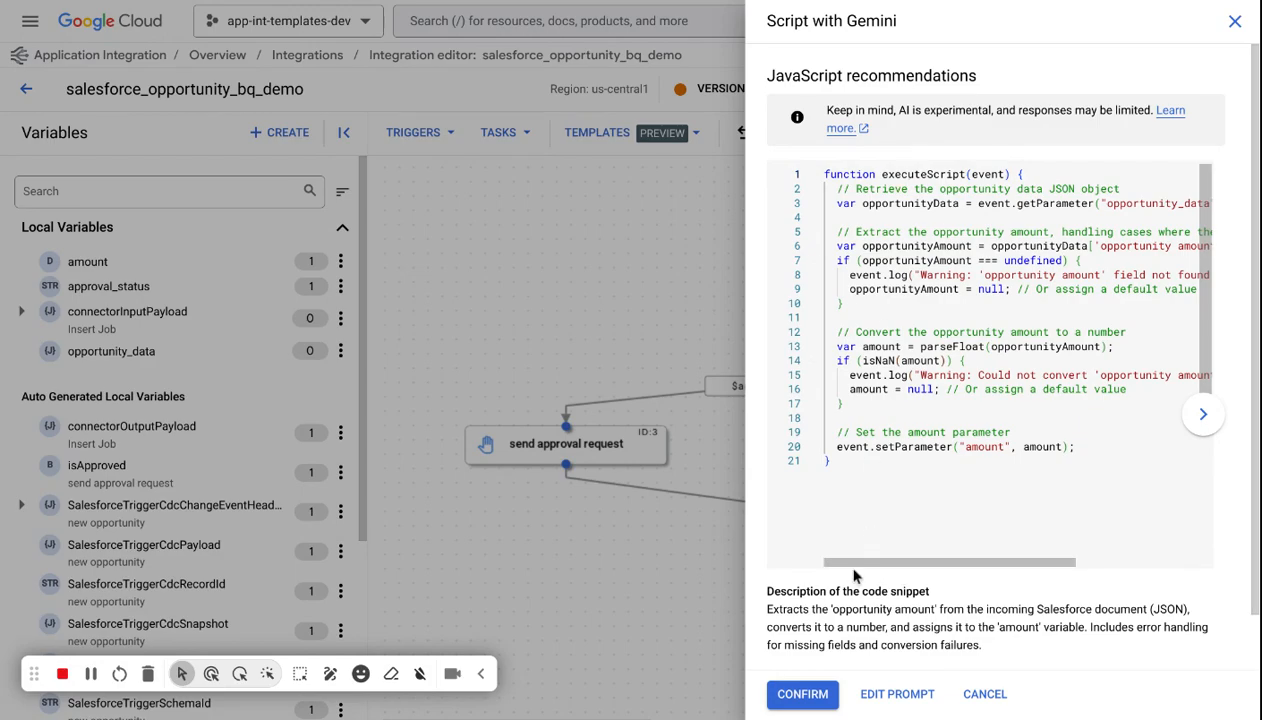
scroll(960, 500, "right", 1)
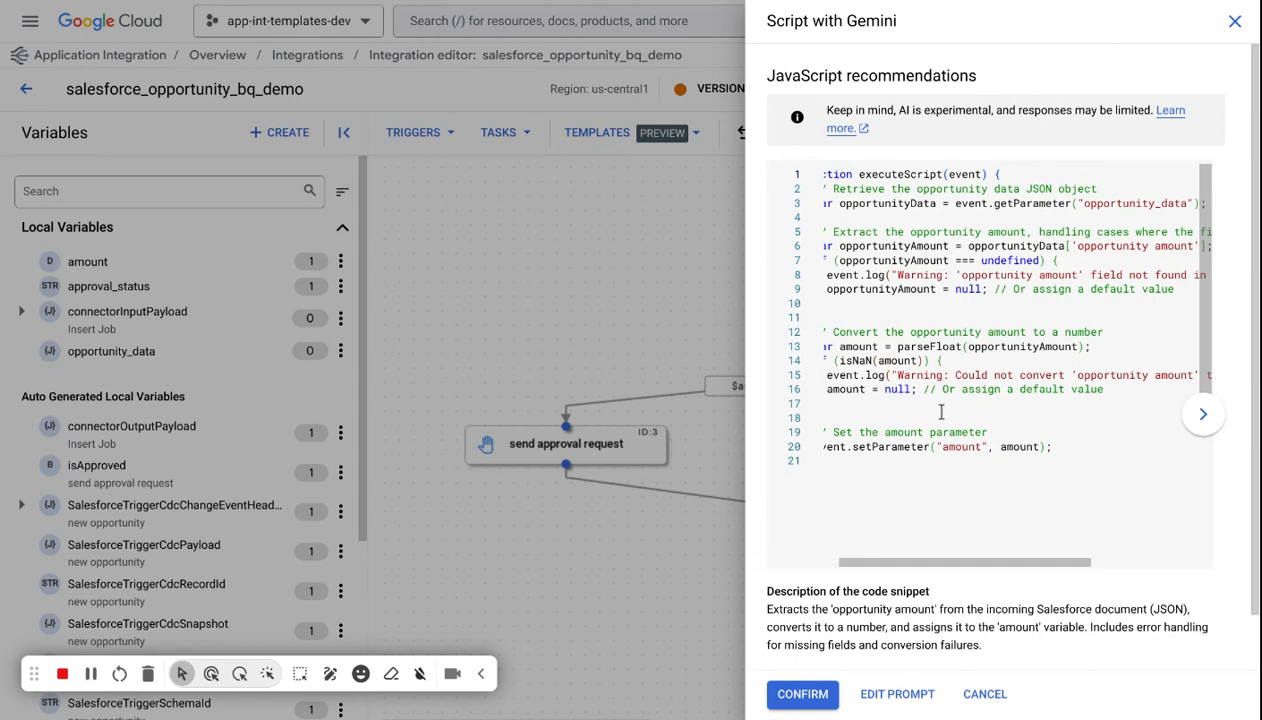
scroll(925, 518, "down", 1)
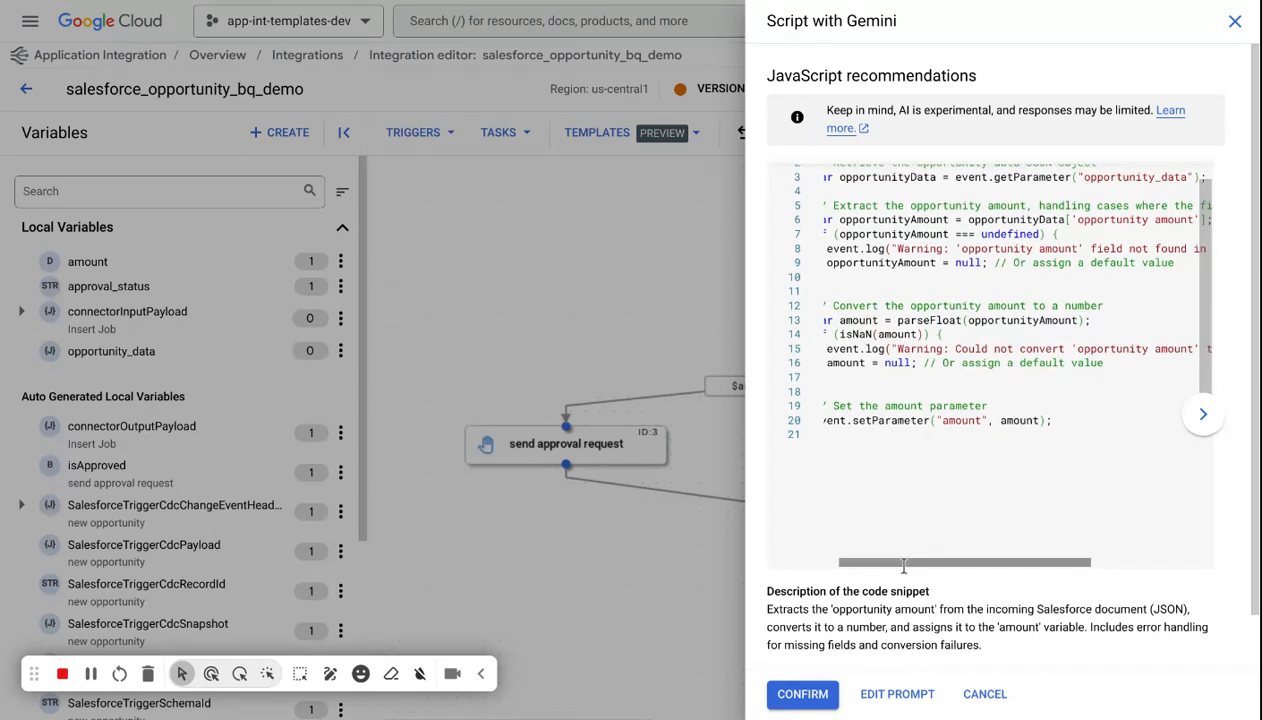
scroll(885, 492, "left", 1)
scroll(885, 492, "up", 1)
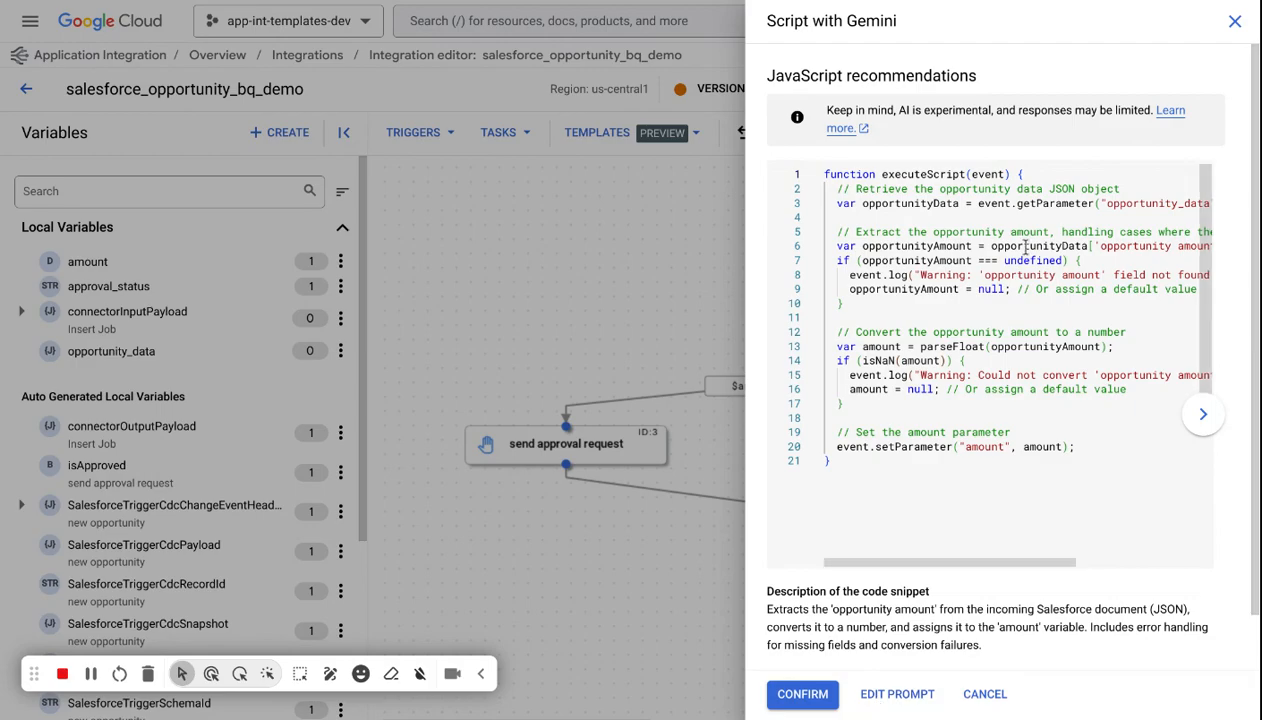
left_click(983, 692)
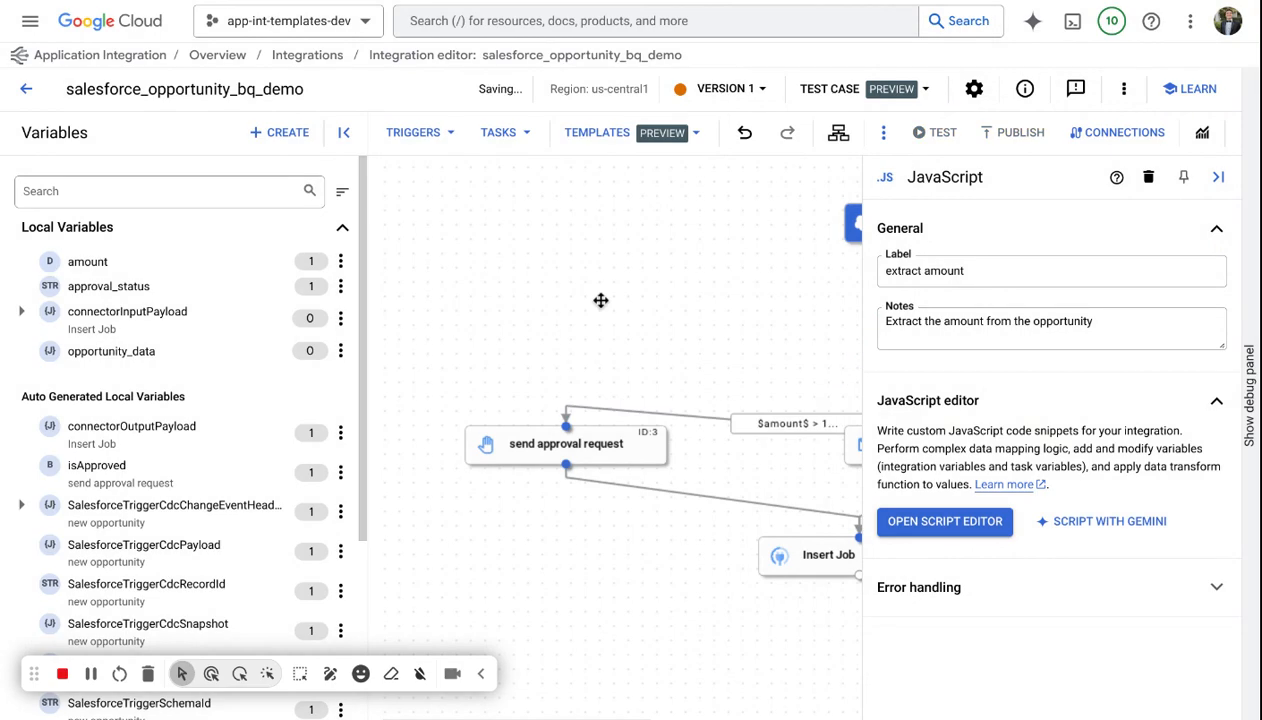
Start publishing with a Gemini-generated integration description, review it, then discard it and close without publishing.
left_click(1207, 174)
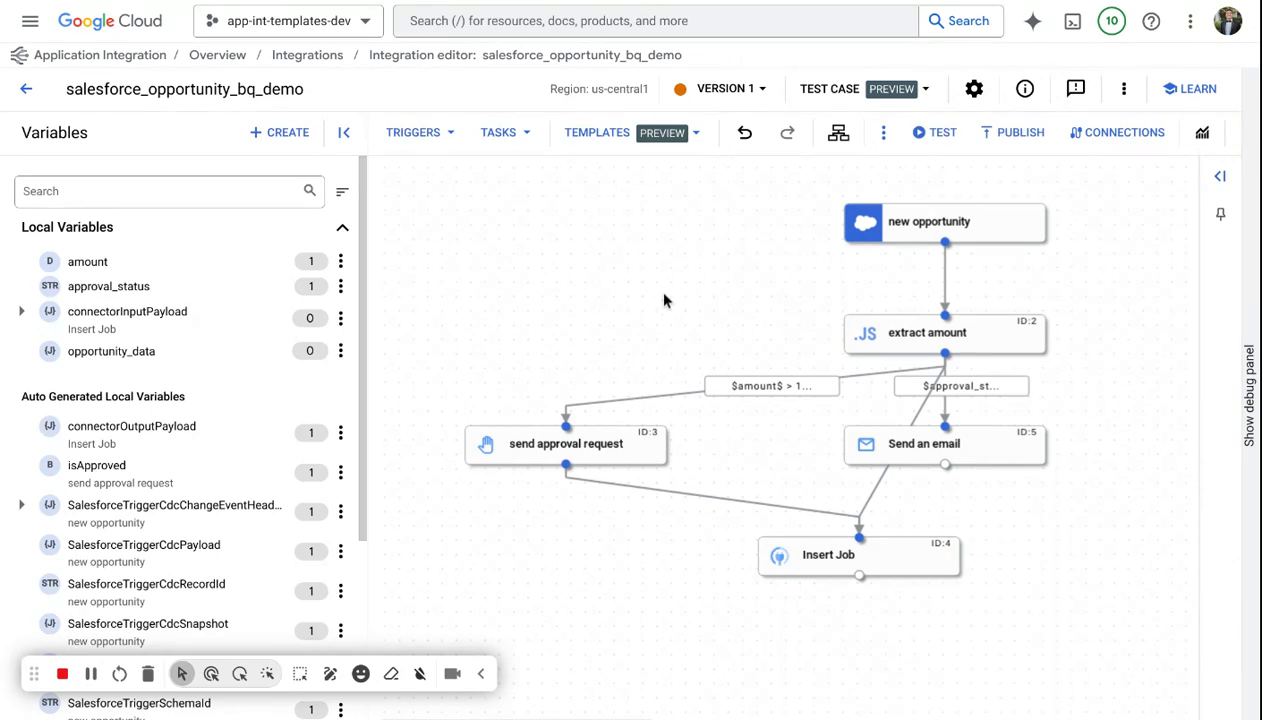
left_click(1006, 144)
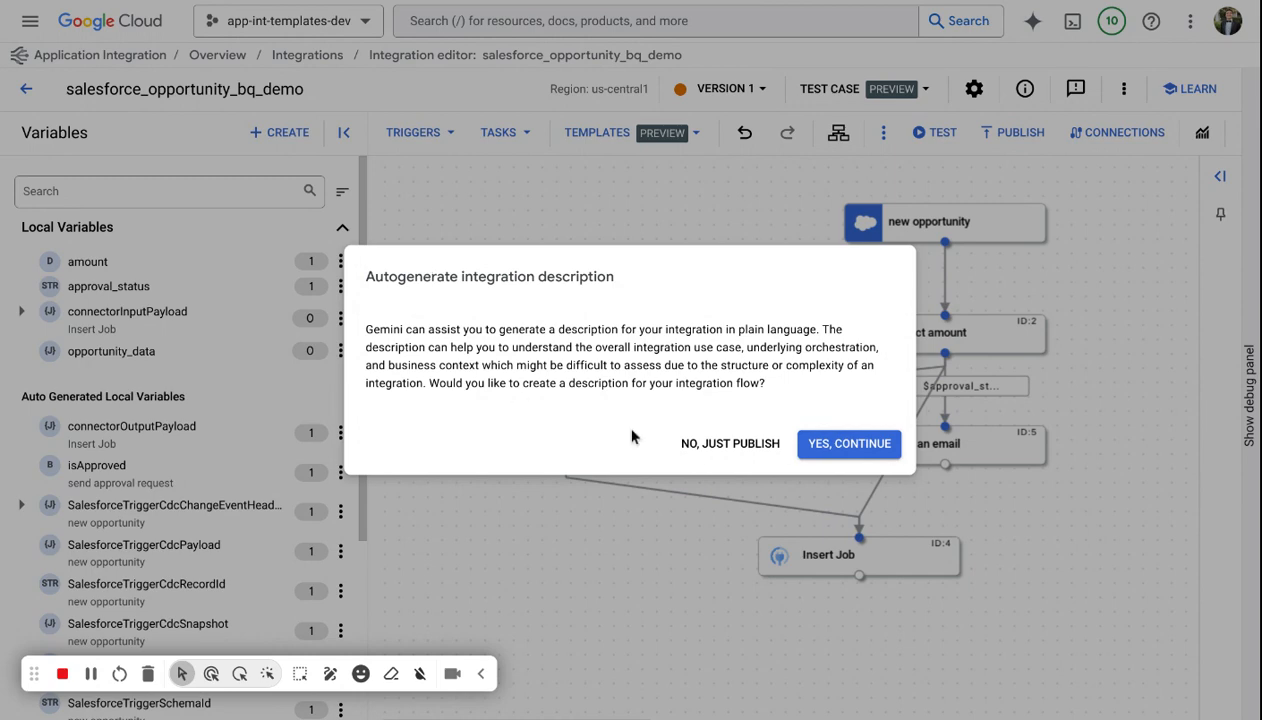
left_click(820, 445)
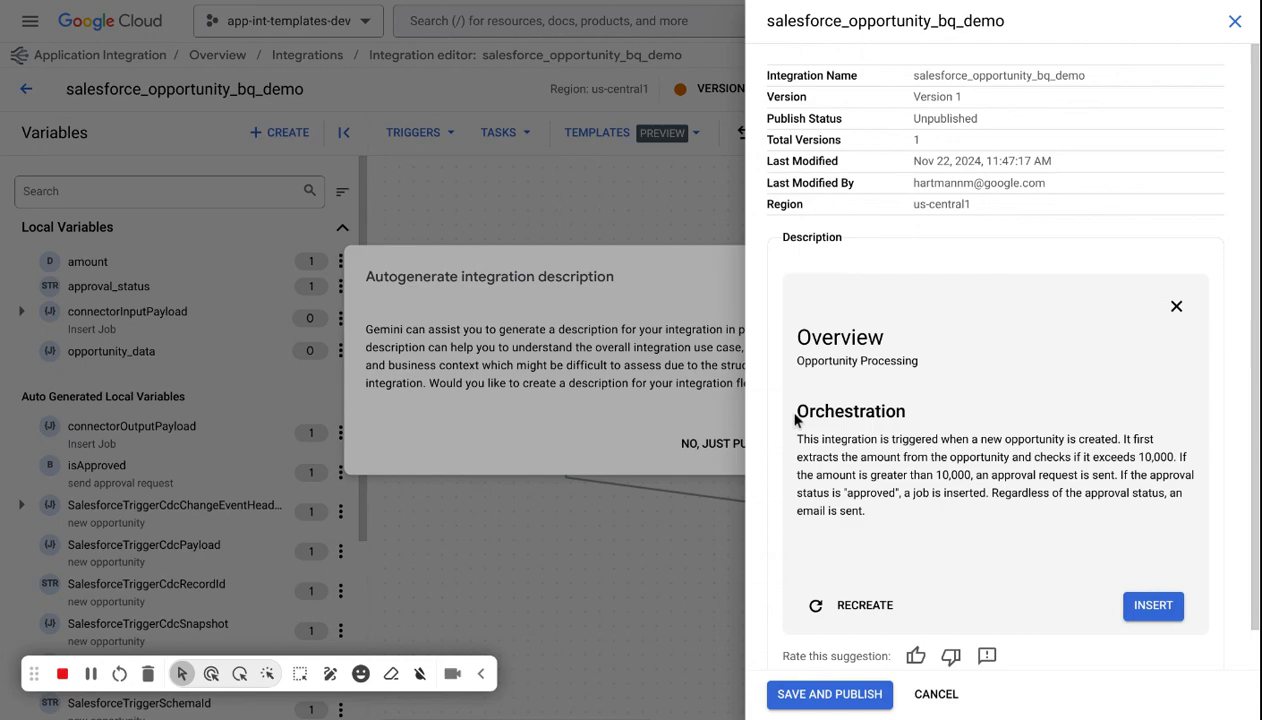
scroll(810, 420, "down", 1)
left_click_drag(888, 471, 784, 285)
left_click(786, 286)
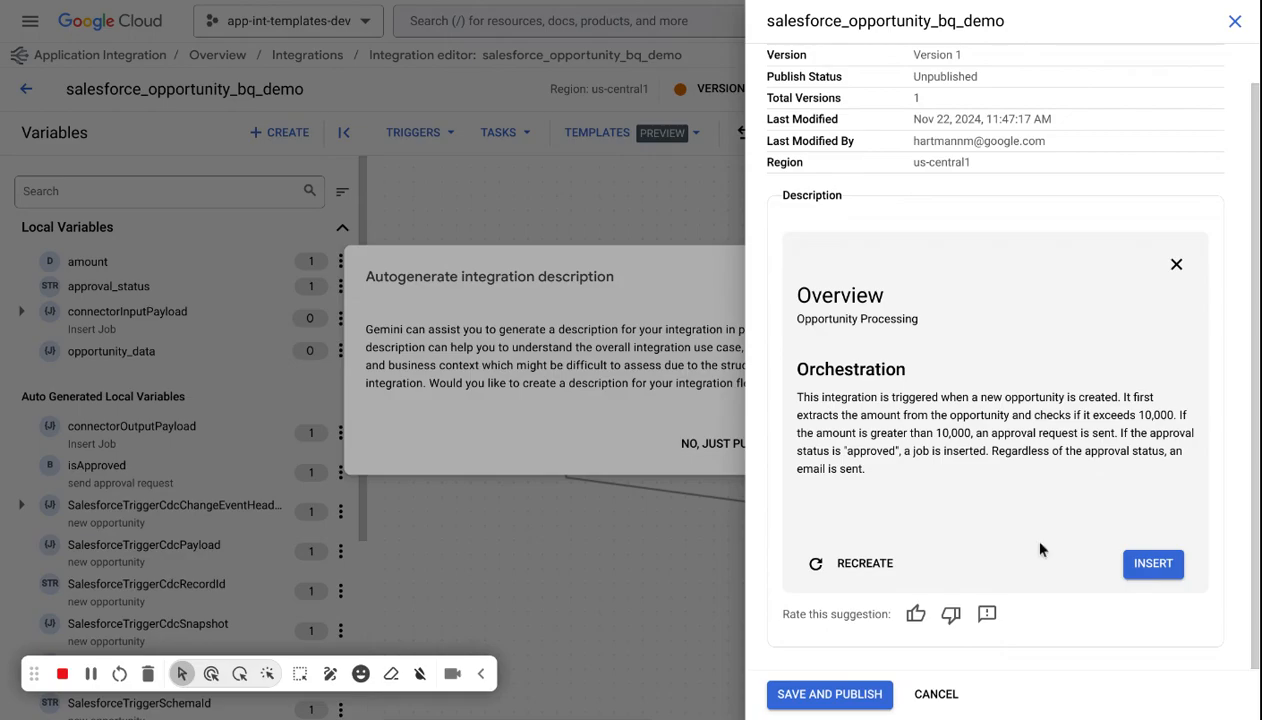
left_click(1176, 264)
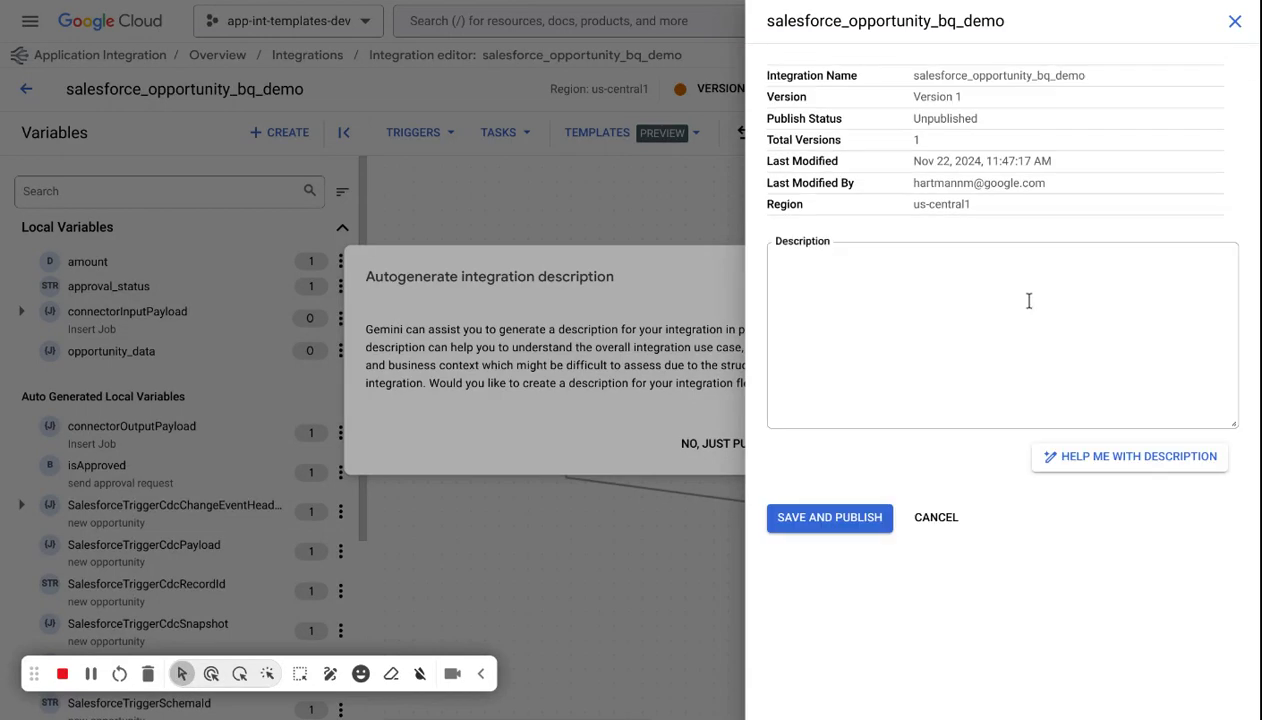
left_click(1235, 21)
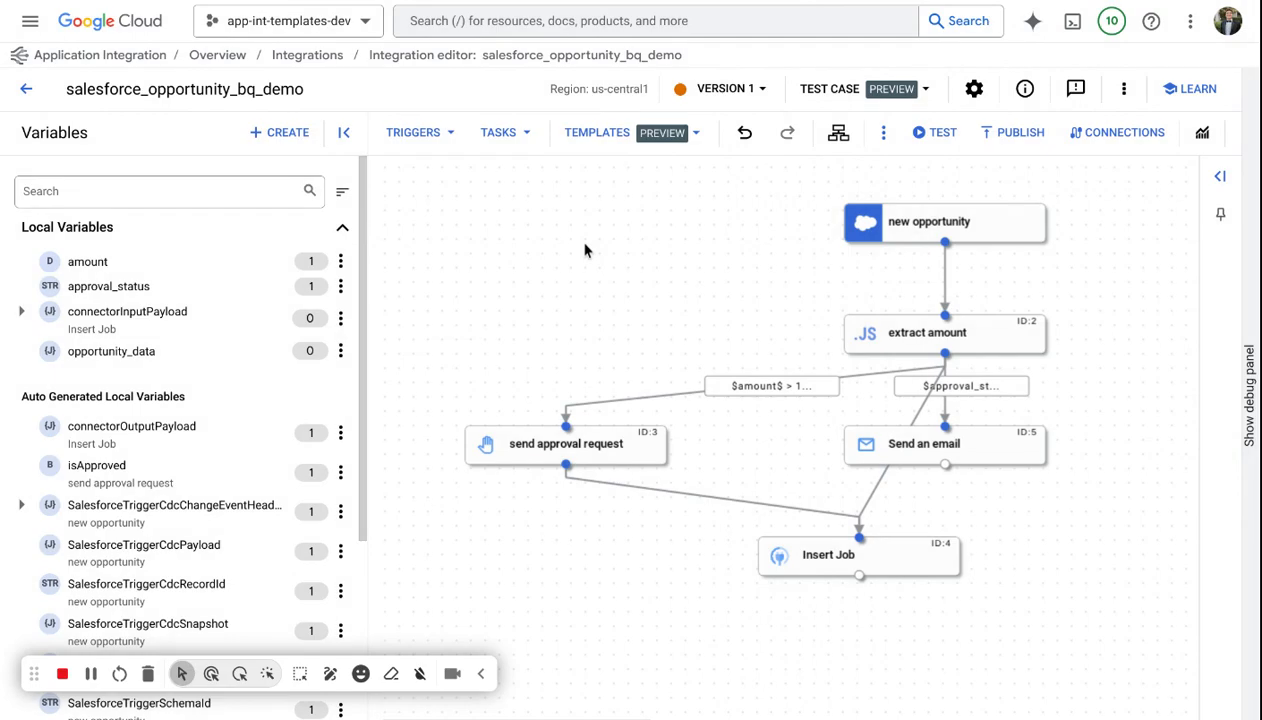